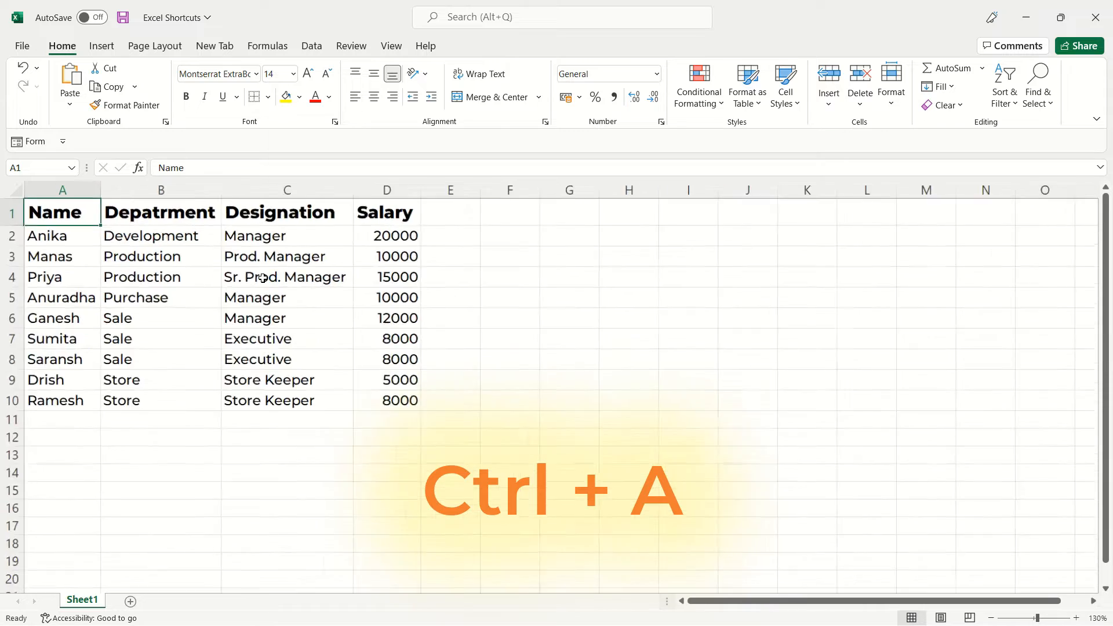
# Apply All Borders to the range A1:N18.
pyautogui.keyDown('ctrl'); pyautogui.scroll(-2, 263, 278); pyautogui.keyUp('ctrl')
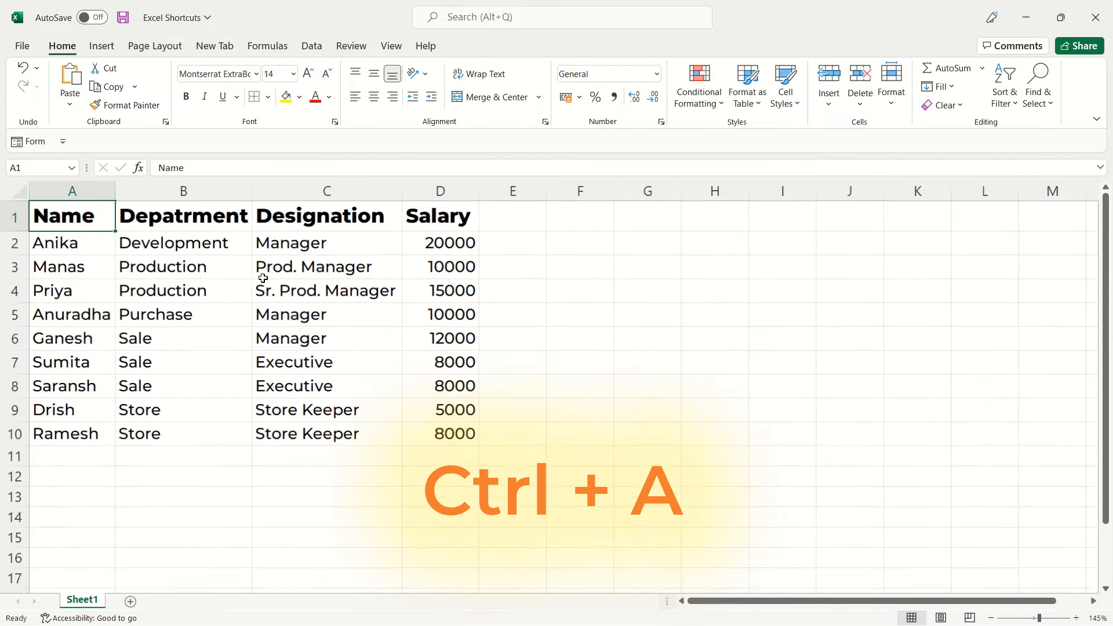
pyautogui.moveTo(70, 213); pyautogui.dragTo(1091, 590)
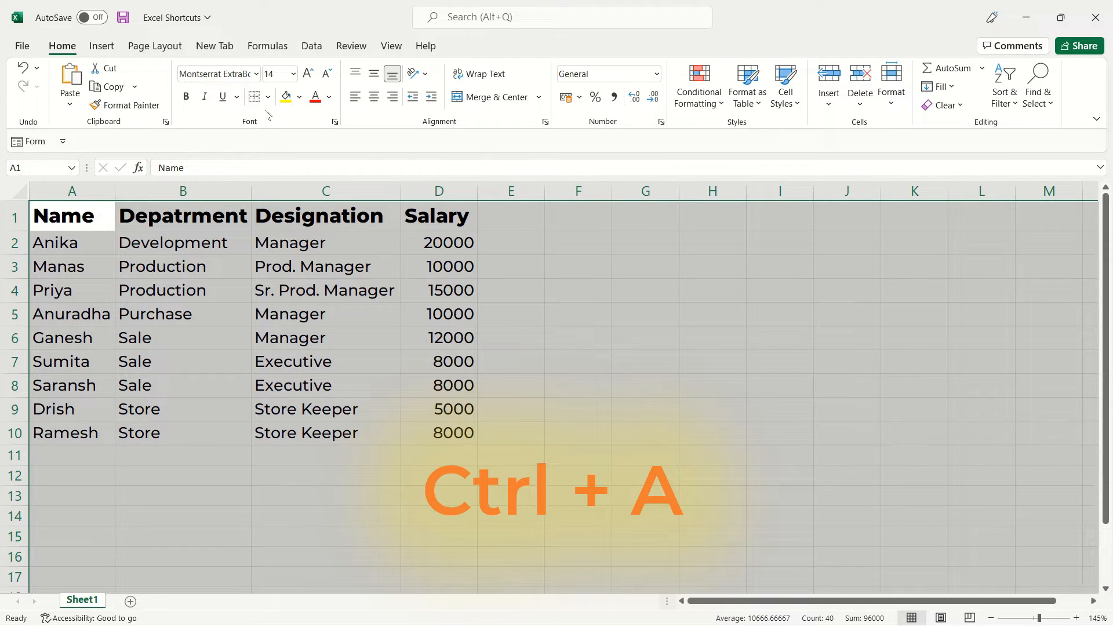
pyautogui.click(268, 97)
pyautogui.click(294, 243)
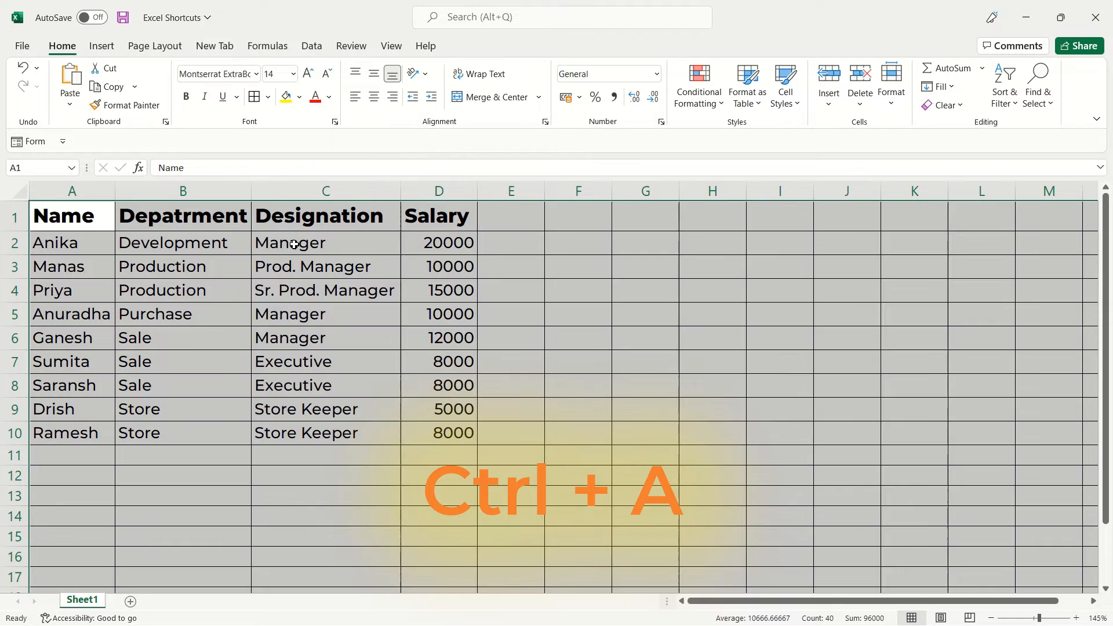
pyautogui.click(676, 362)
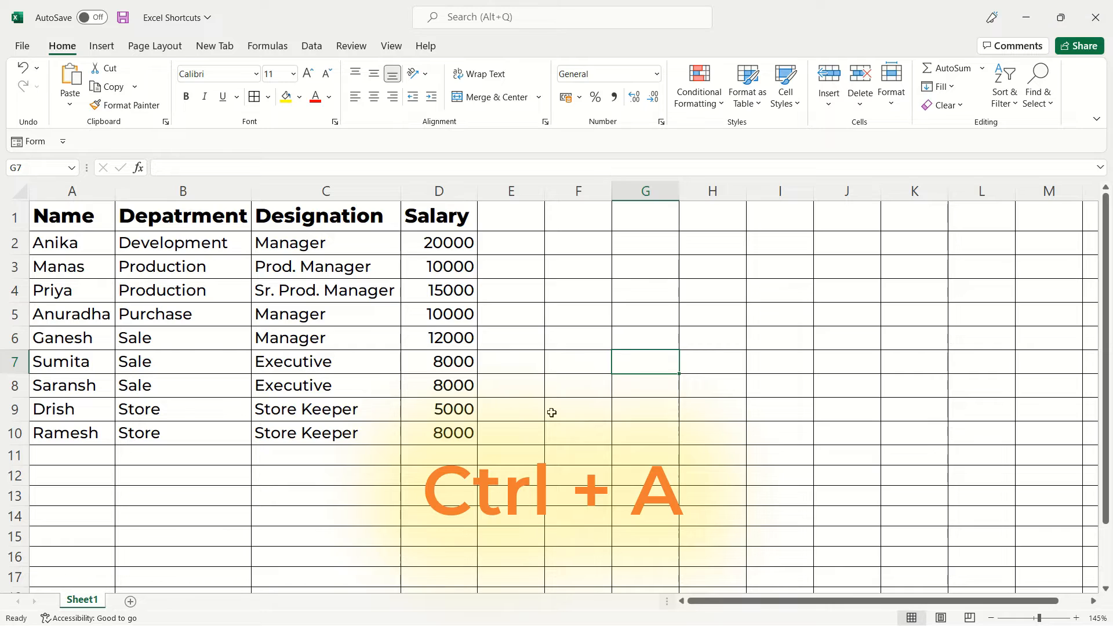
# Extend All Borders to the block of blank cells beside the bordered range, starting at cell O1.
pyautogui.scroll(-7, 552, 412)
pyautogui.scroll(3, 552, 412)
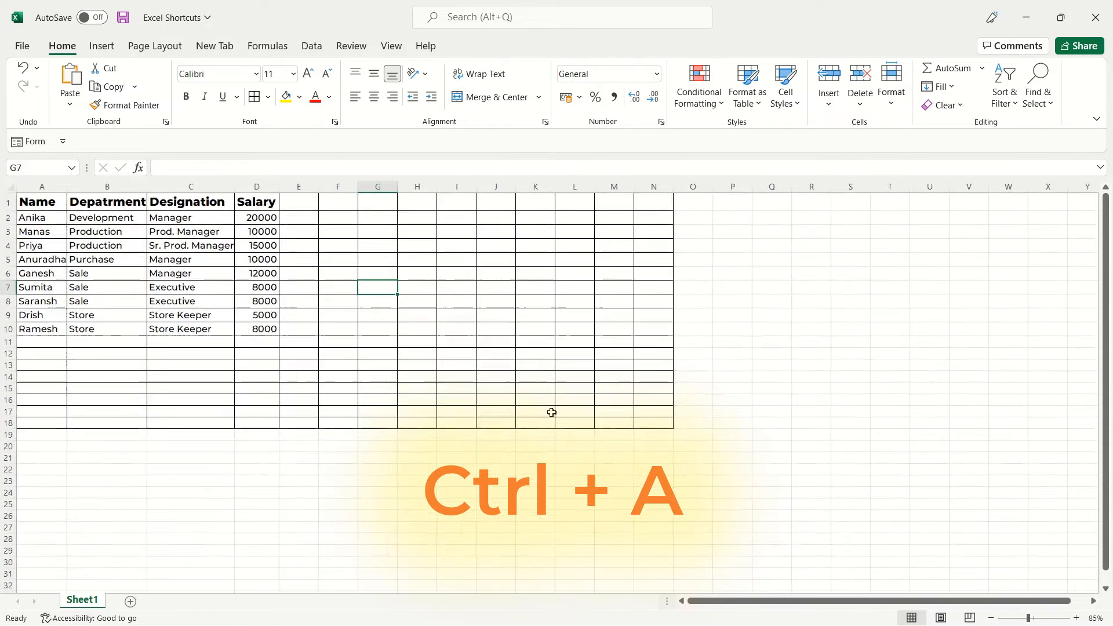
pyautogui.scroll(1, 551, 412)
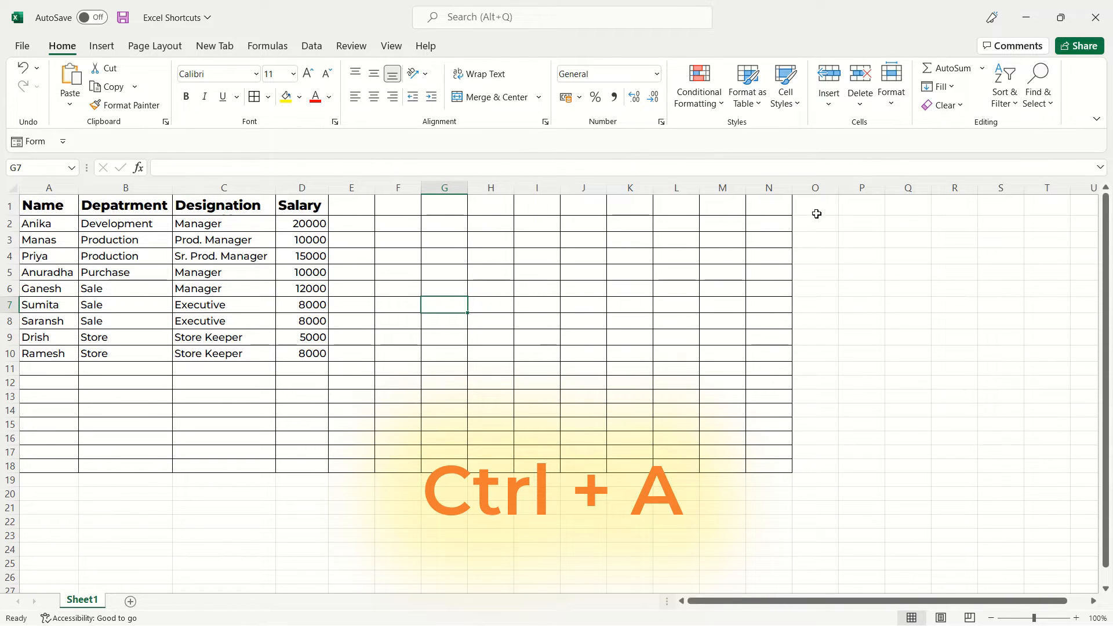
pyautogui.moveTo(816, 214); pyautogui.dragTo(1089, 592)
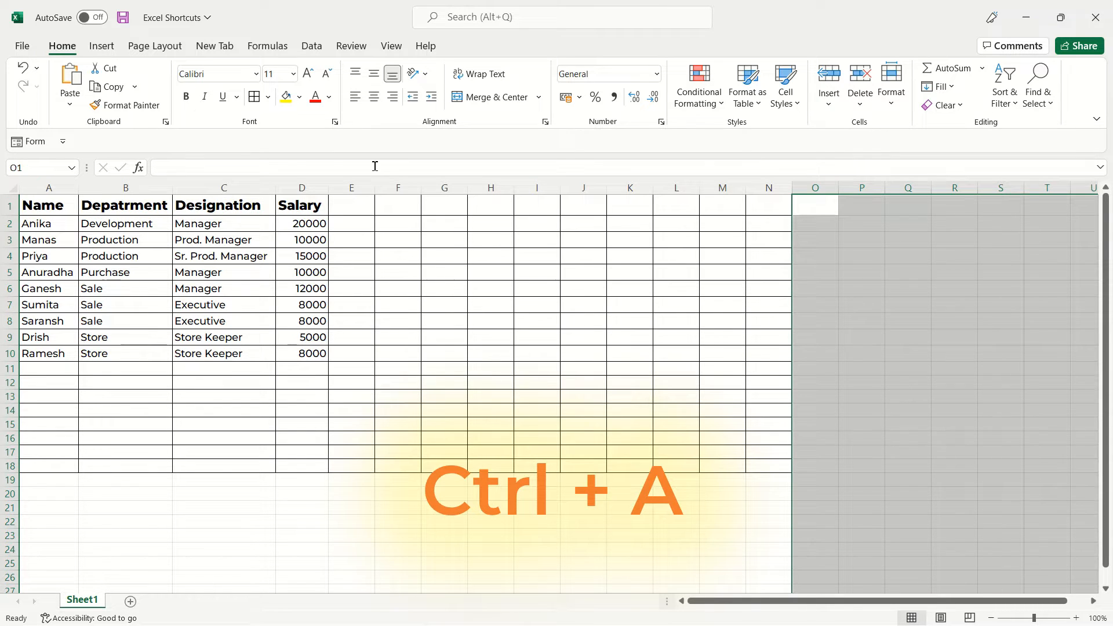
pyautogui.click(254, 97)
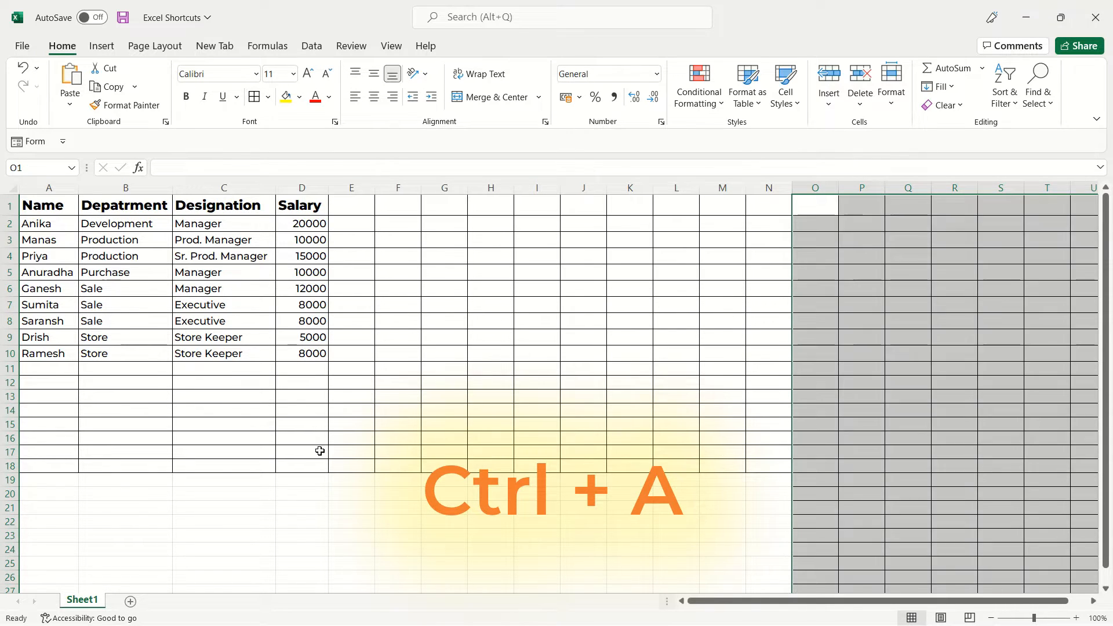
# Undo both border applications on the sheet.
pyautogui.hotkey('ctrl', 'z')
pyautogui.hotkey('ctrl', 'z')
pyautogui.scroll(-2, 509, 474)
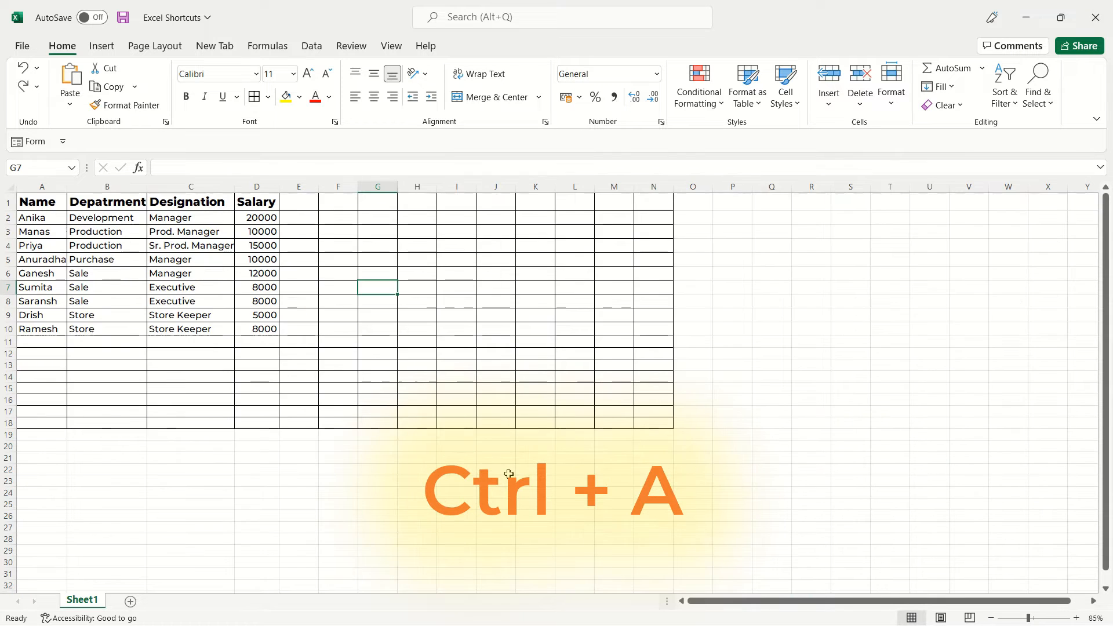
pyautogui.scroll(-2, 508, 474)
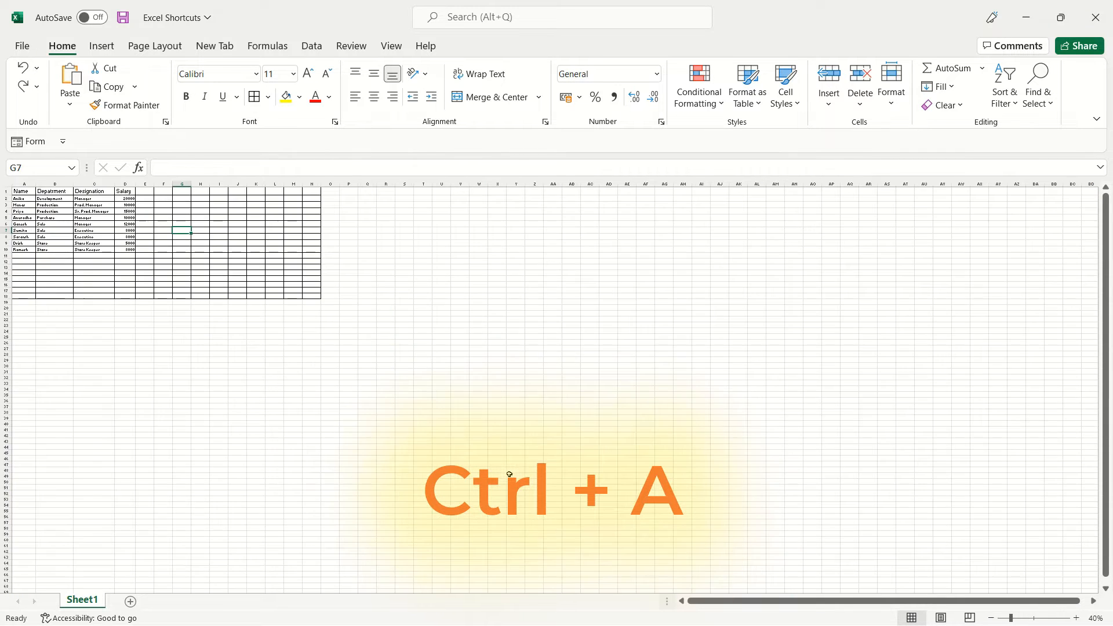
pyautogui.scroll(2, 508, 474)
pyautogui.scroll(4, 508, 474)
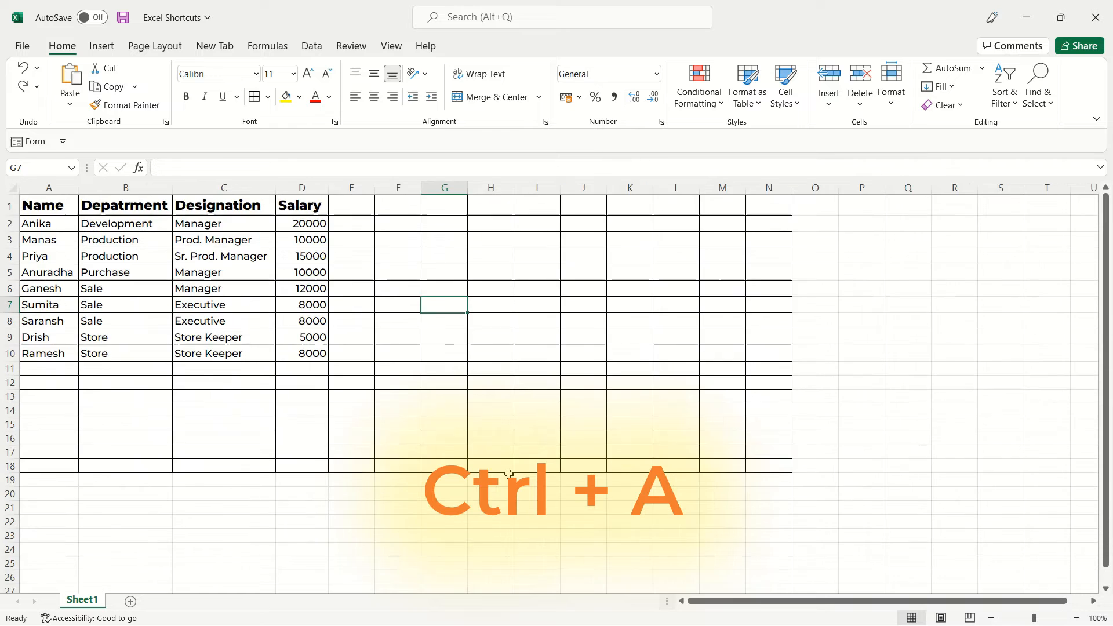
pyautogui.scroll(1, 509, 474)
pyautogui.hotkey('ctrl', 'a')
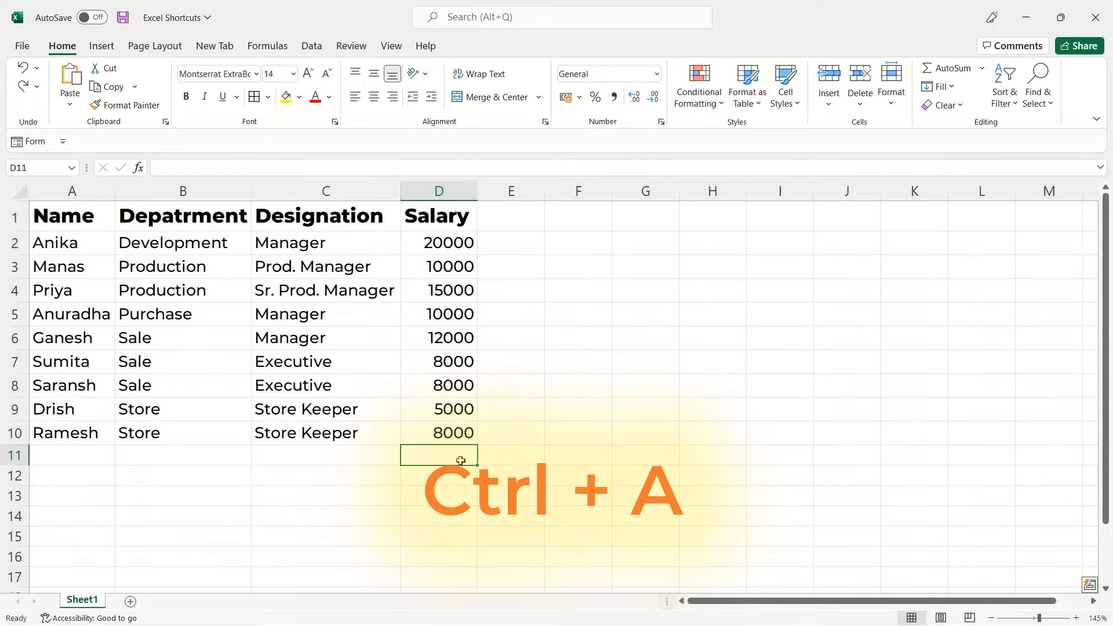
# Select the entire sheet and apply All Borders to every cell.
pyautogui.click(460, 460)
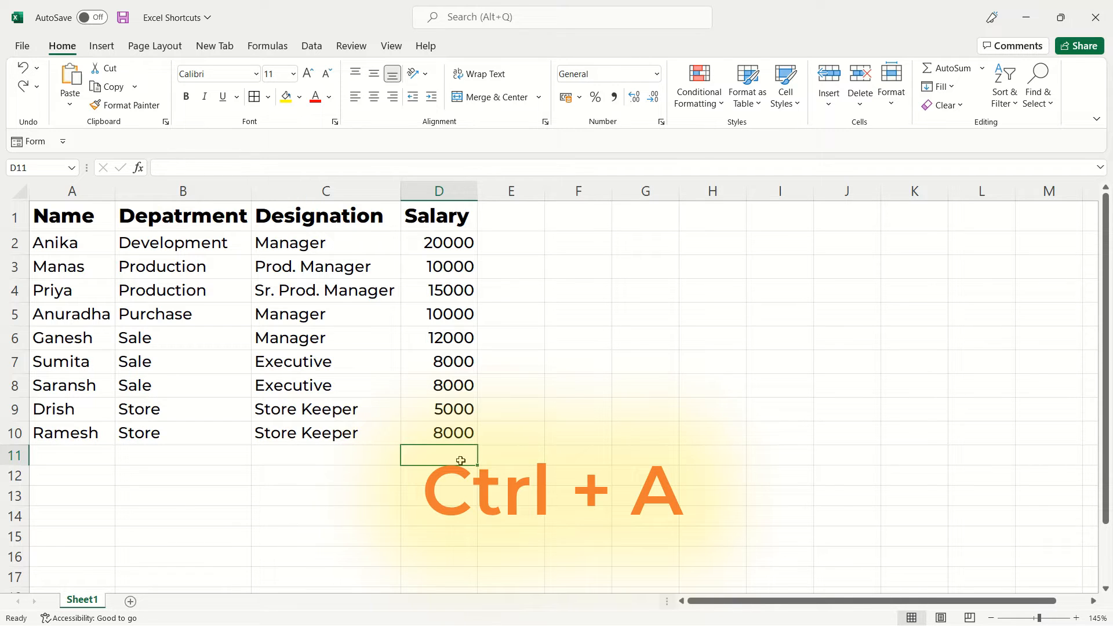
pyautogui.hotkey('ctrl', 'a')
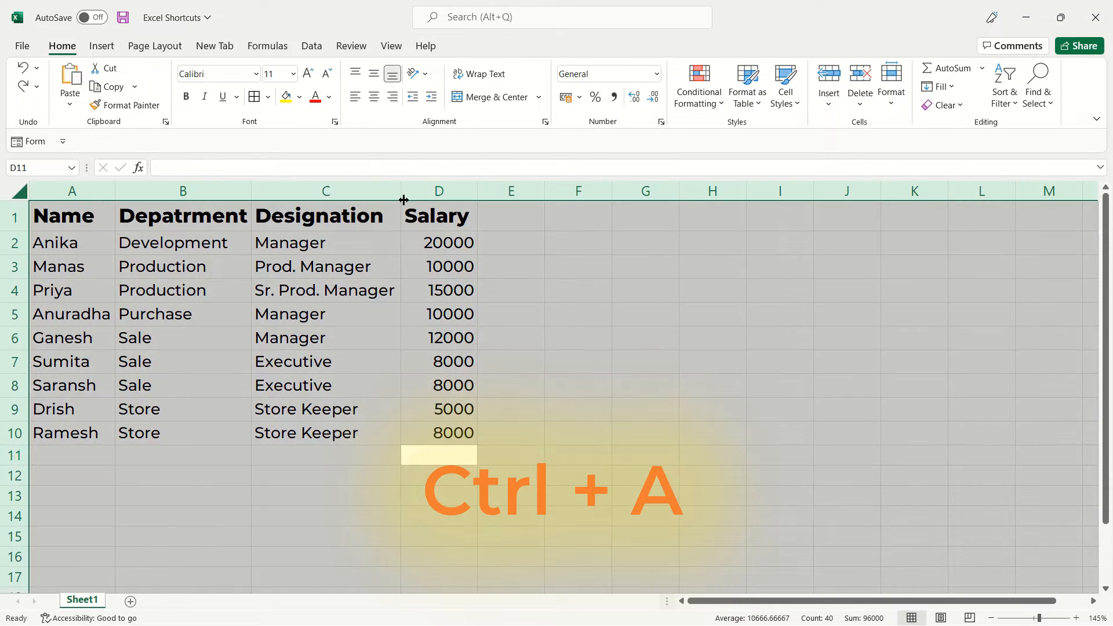
pyautogui.click(255, 100)
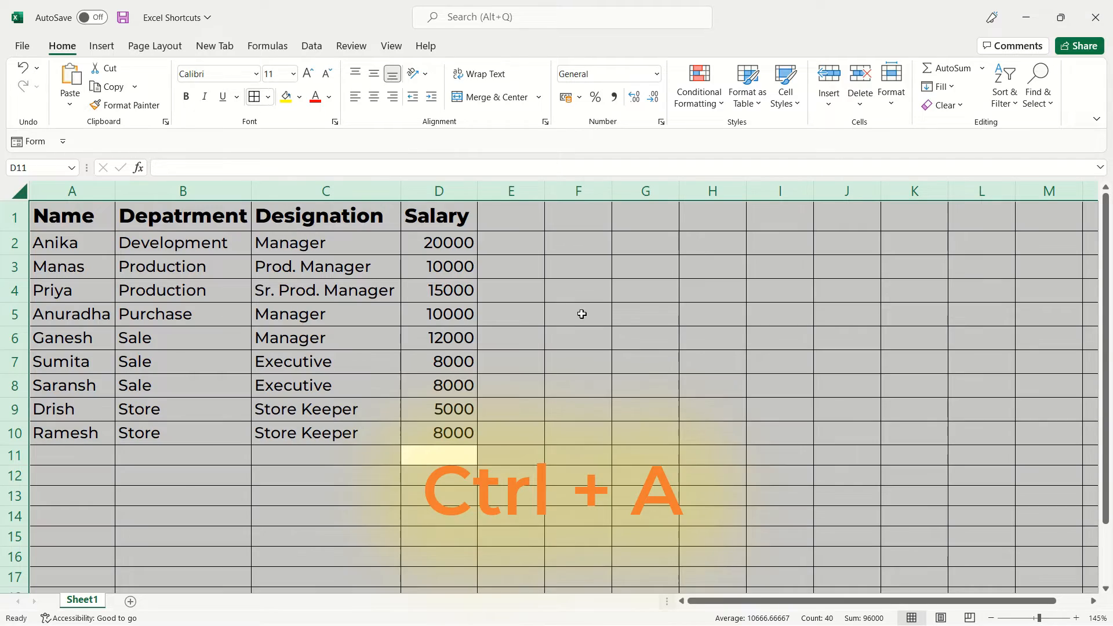
pyautogui.scroll(-8, 645, 413)
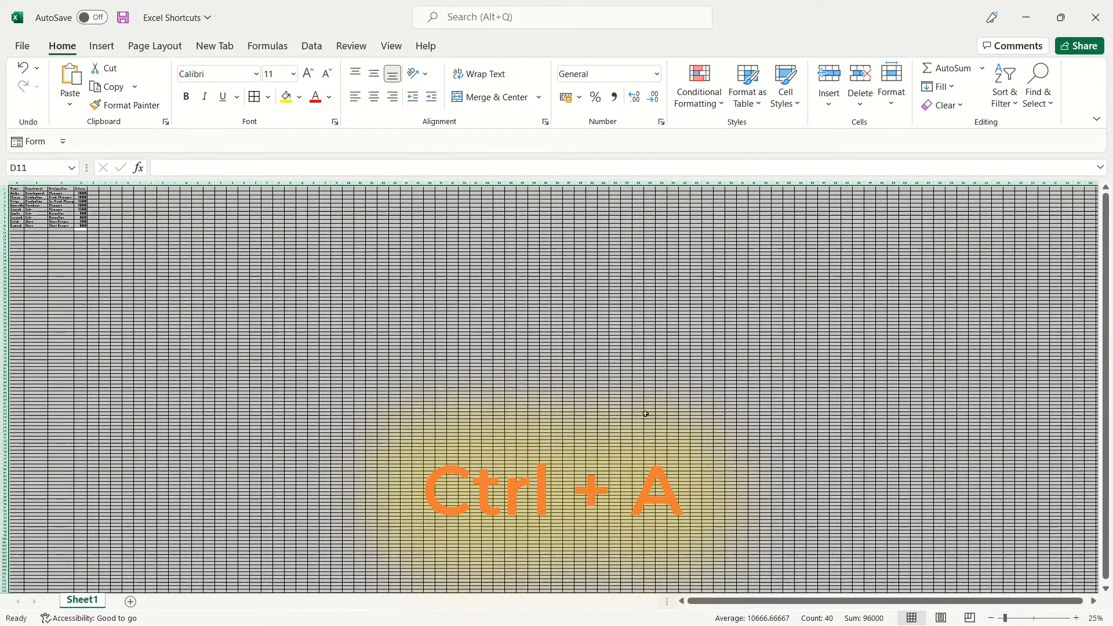
pyautogui.click(494, 363)
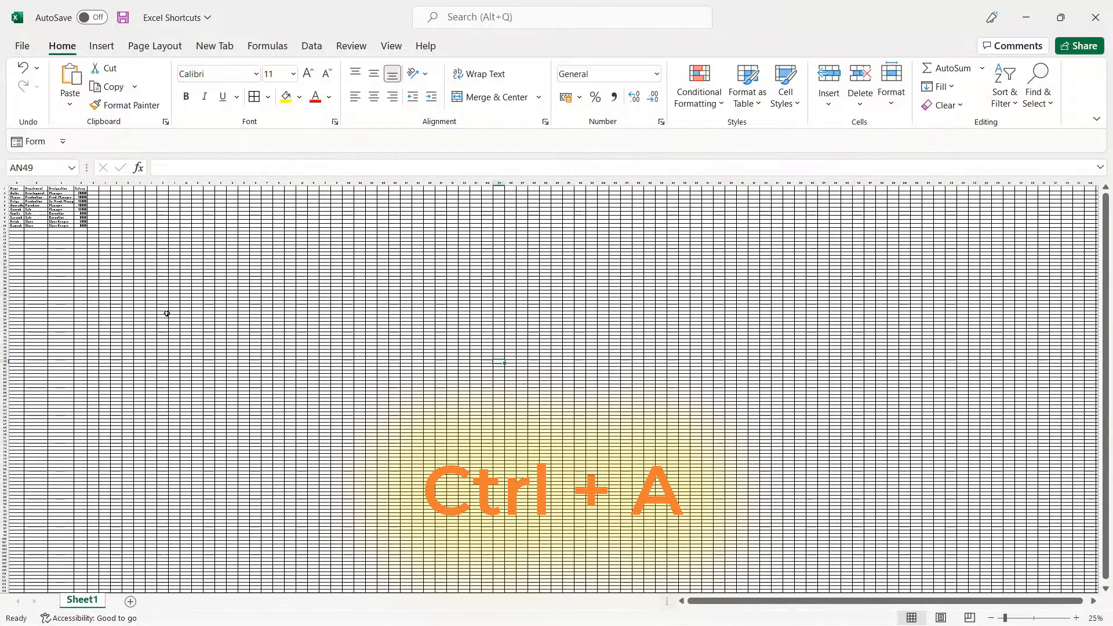
pyautogui.click(105, 250)
pyautogui.scroll(5, 8, 242)
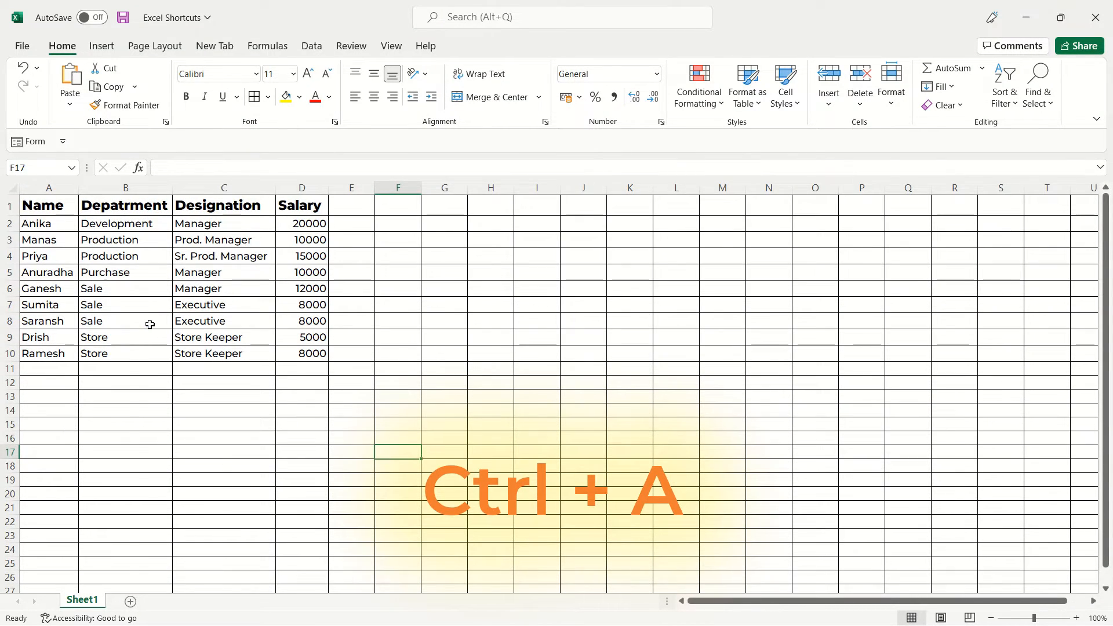
pyautogui.scroll(6, 150, 325)
pyautogui.scroll(-5, 149, 324)
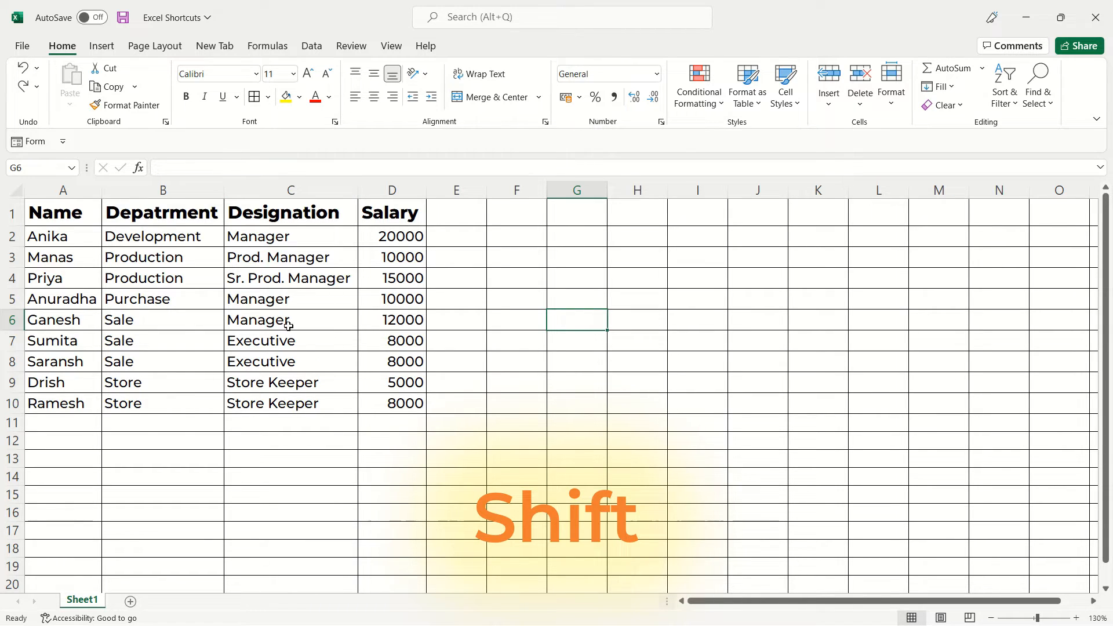
# Move the Depatrment cells B1:B10 between the Designation and Salary columns, shifting the existing data instead of replacing it.
pyautogui.moveTo(158, 220); pyautogui.dragTo(193, 410)
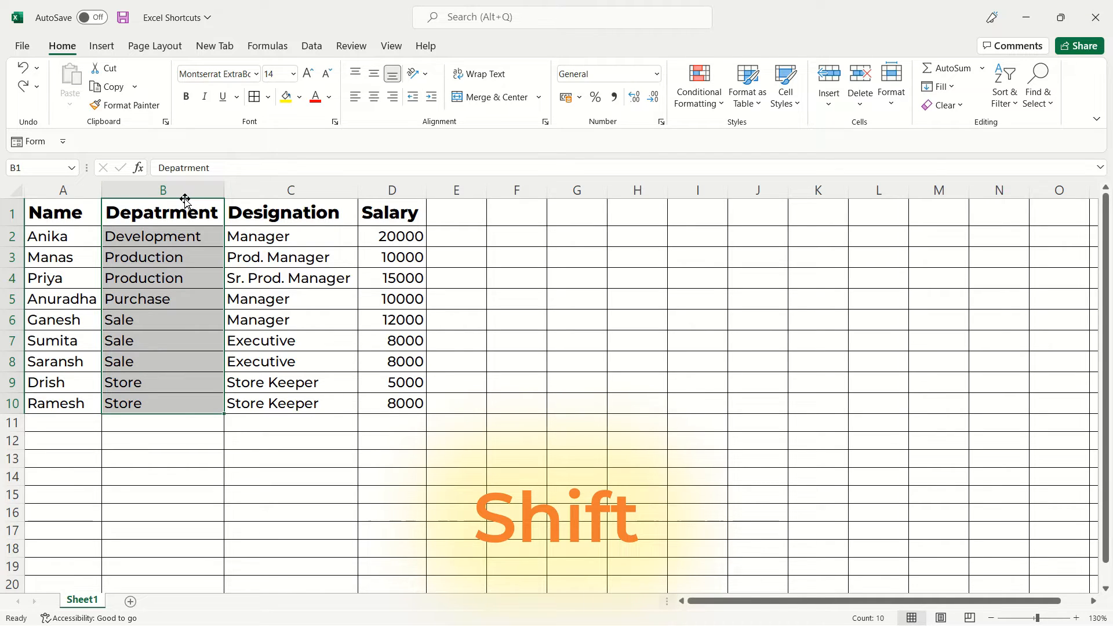
pyautogui.moveTo(185, 199); pyautogui.dragTo(305, 207)
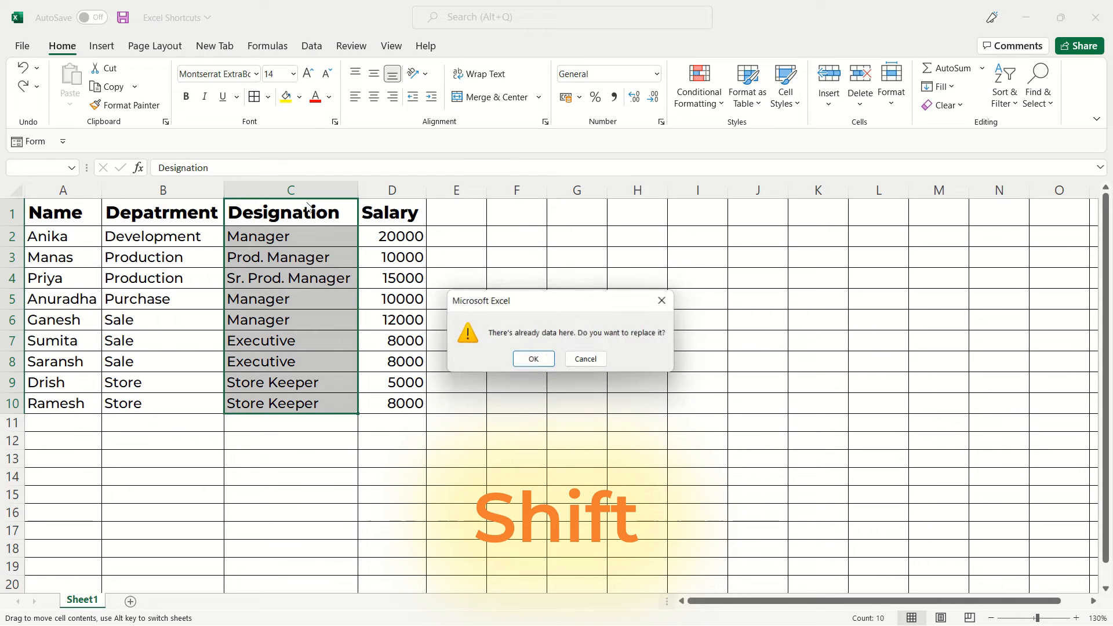
pyautogui.click(662, 301)
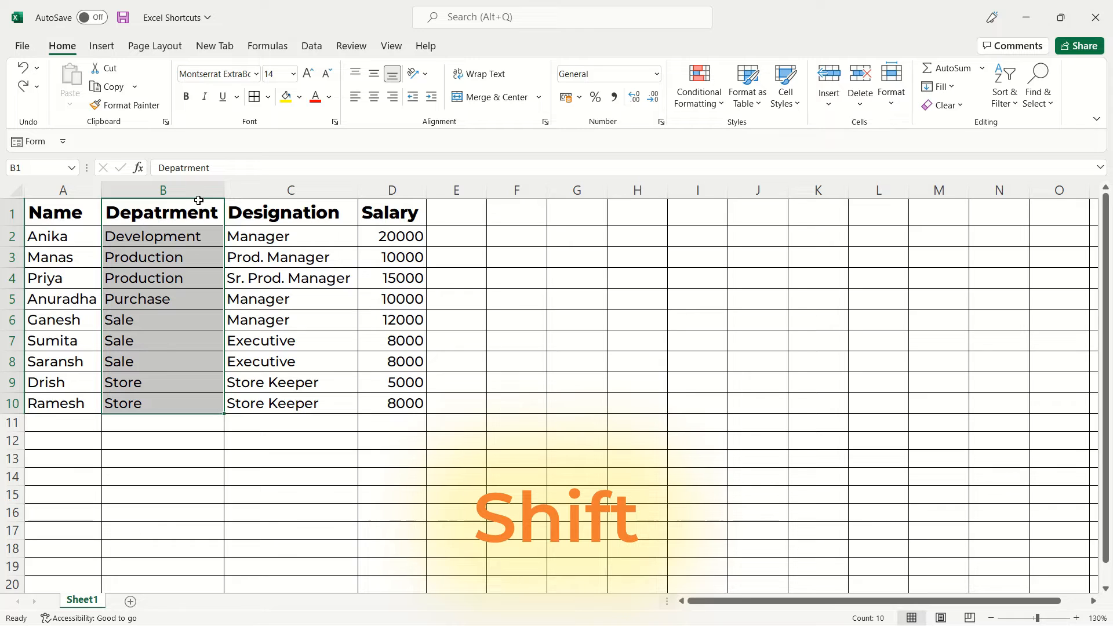
pyautogui.moveTo(198, 201); pyautogui.dragTo(360, 215)
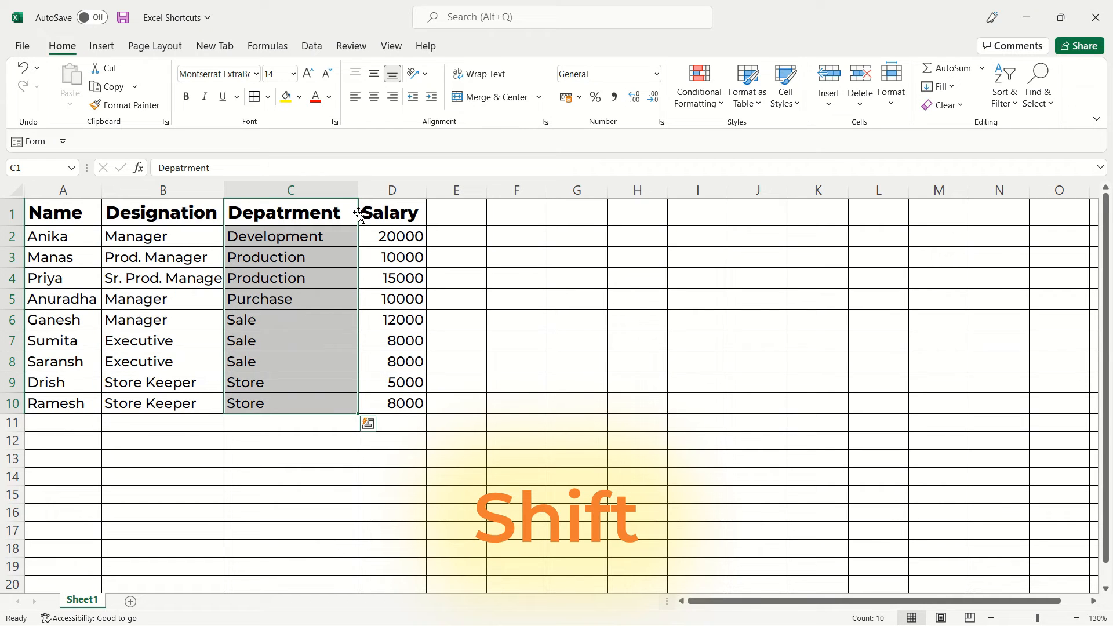
pyautogui.click(444, 259)
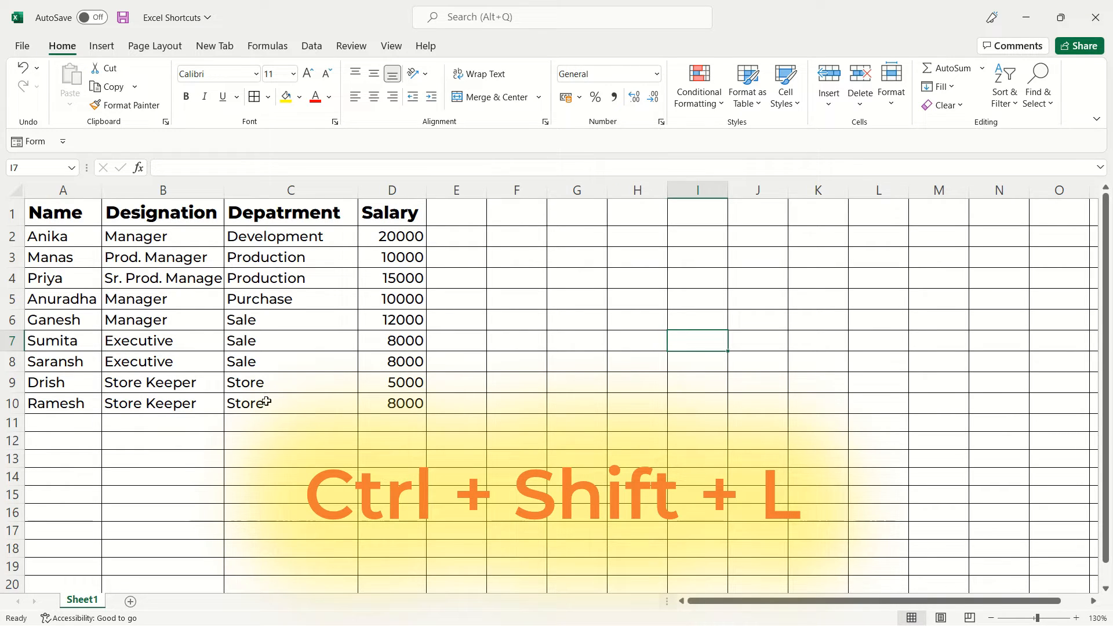
# Add filters to the header row of the data range A1:D10 and remove them again.
pyautogui.moveTo(63, 221); pyautogui.dragTo(393, 398)
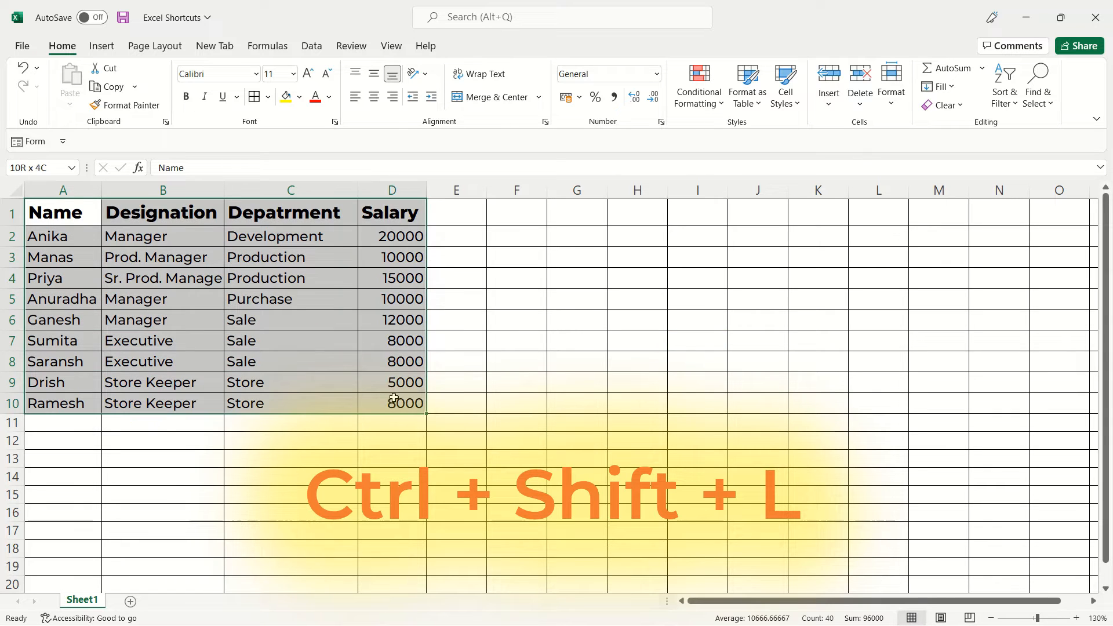
pyautogui.click(311, 46)
pyautogui.click(487, 87)
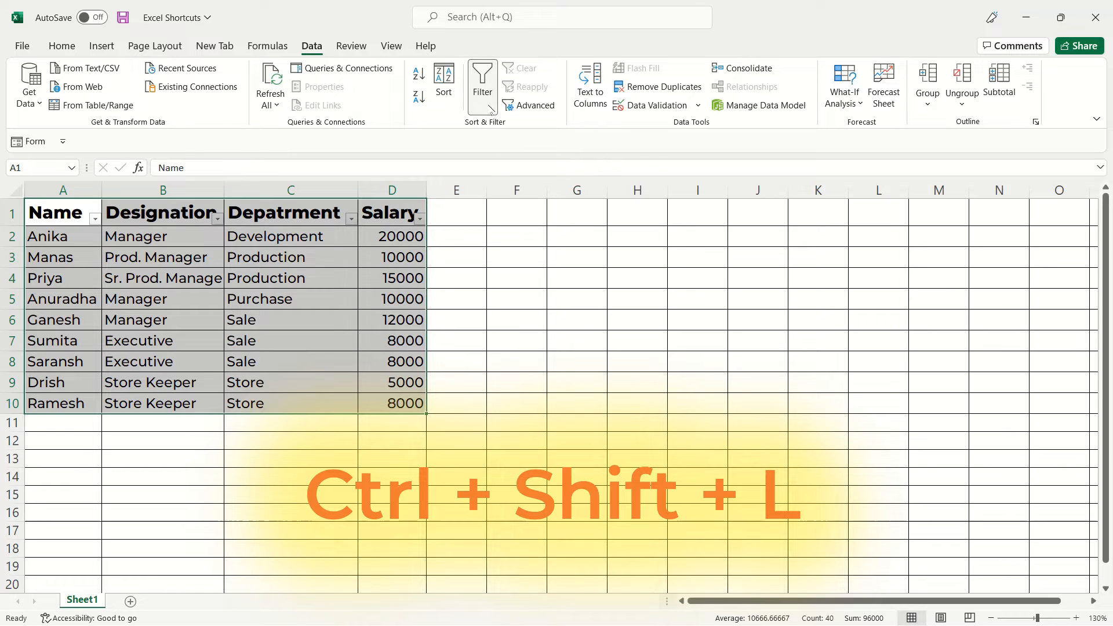
pyautogui.click(483, 87)
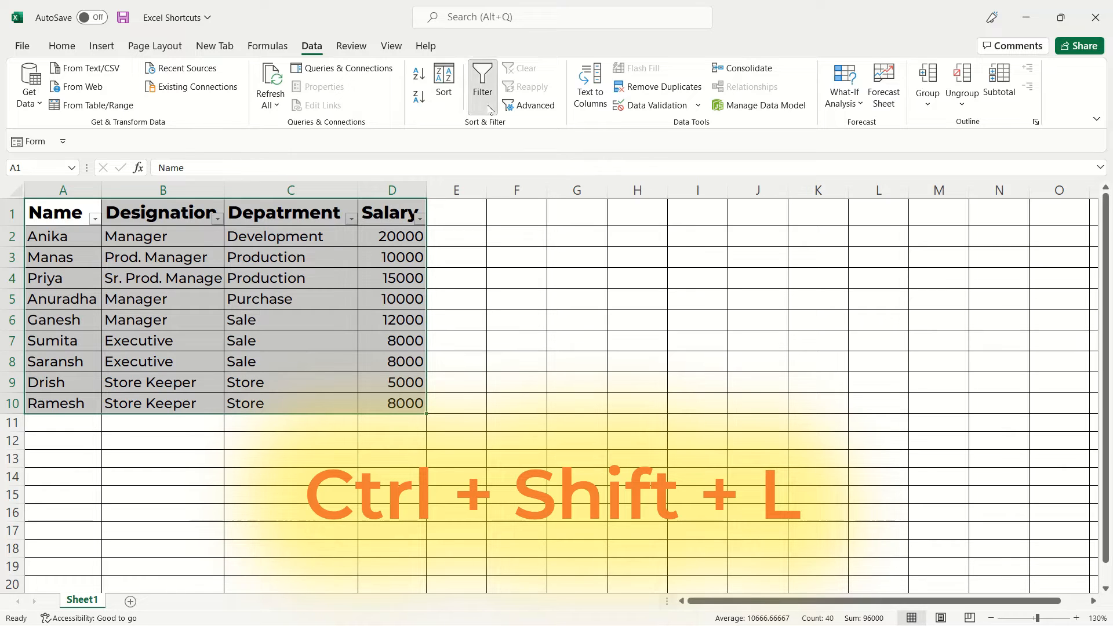
pyautogui.click(62, 45)
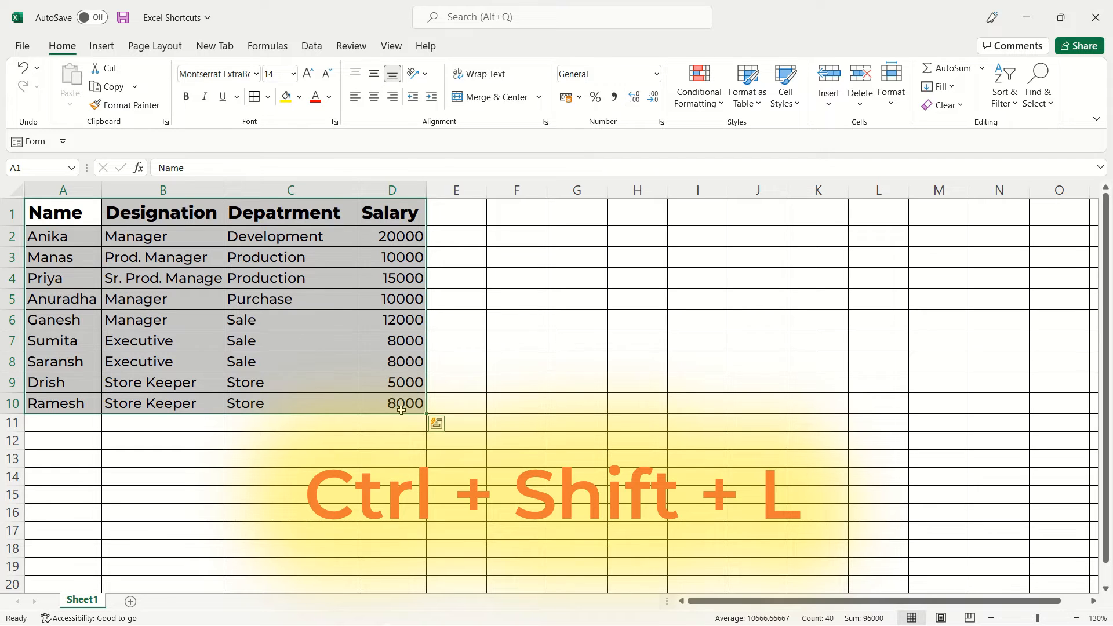
# Turn the filters back on for A1:D10 and look at the filter options of the Depatrment column.
pyautogui.hotkey('ctrl', 'shift', 'l')
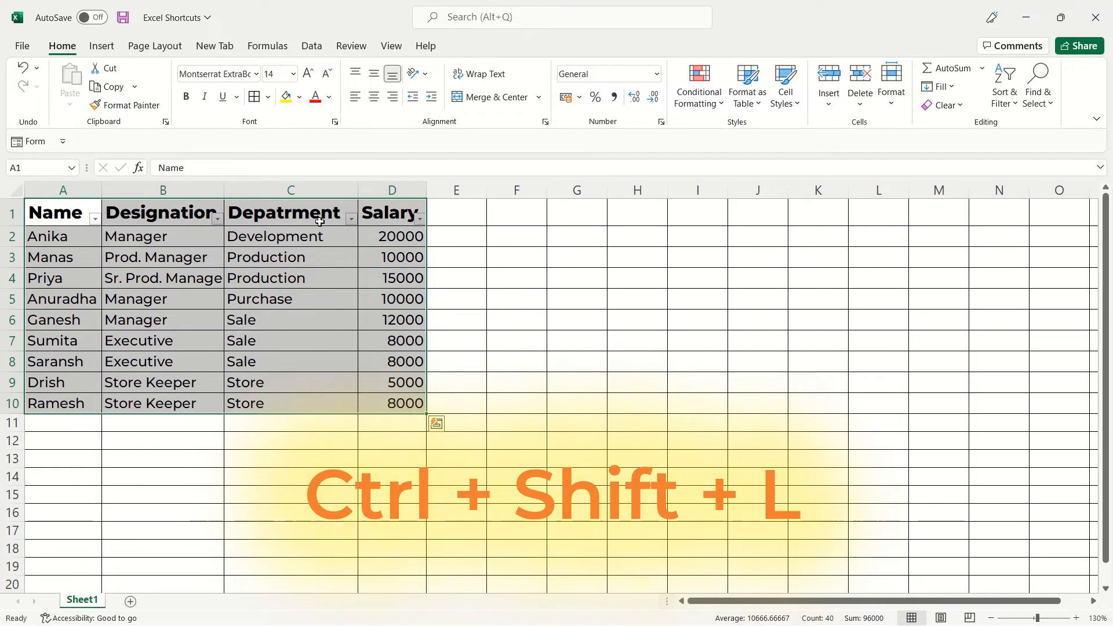
pyautogui.click(492, 316)
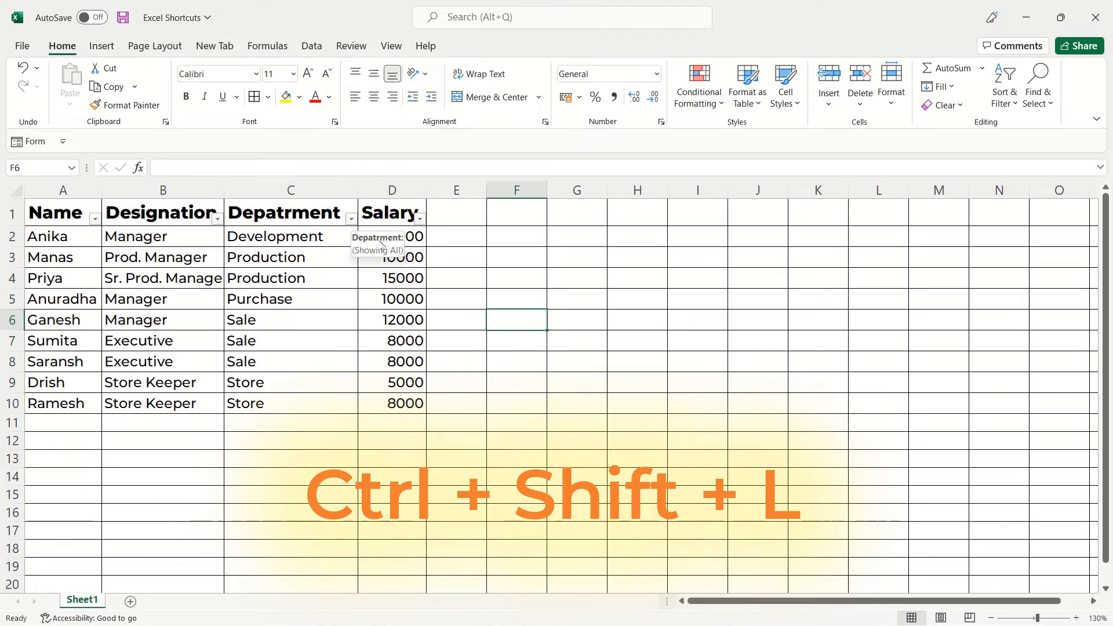
pyautogui.click(350, 218)
pyautogui.click(512, 390)
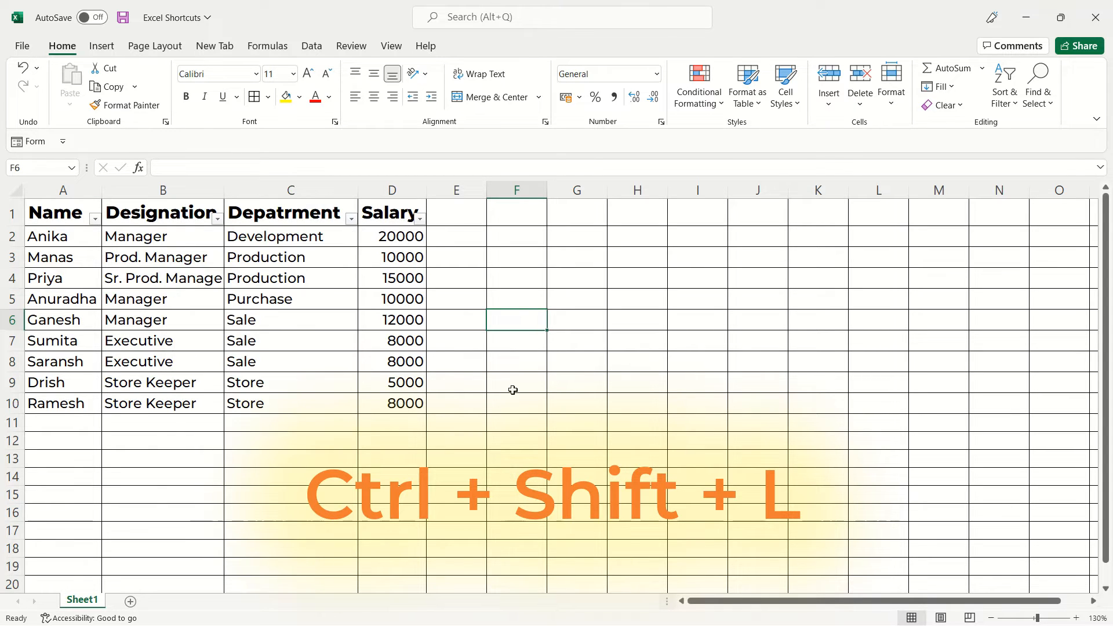
# Remove the filters from the header row of the data range A1:D10.
pyautogui.moveTo(61, 223); pyautogui.dragTo(401, 402)
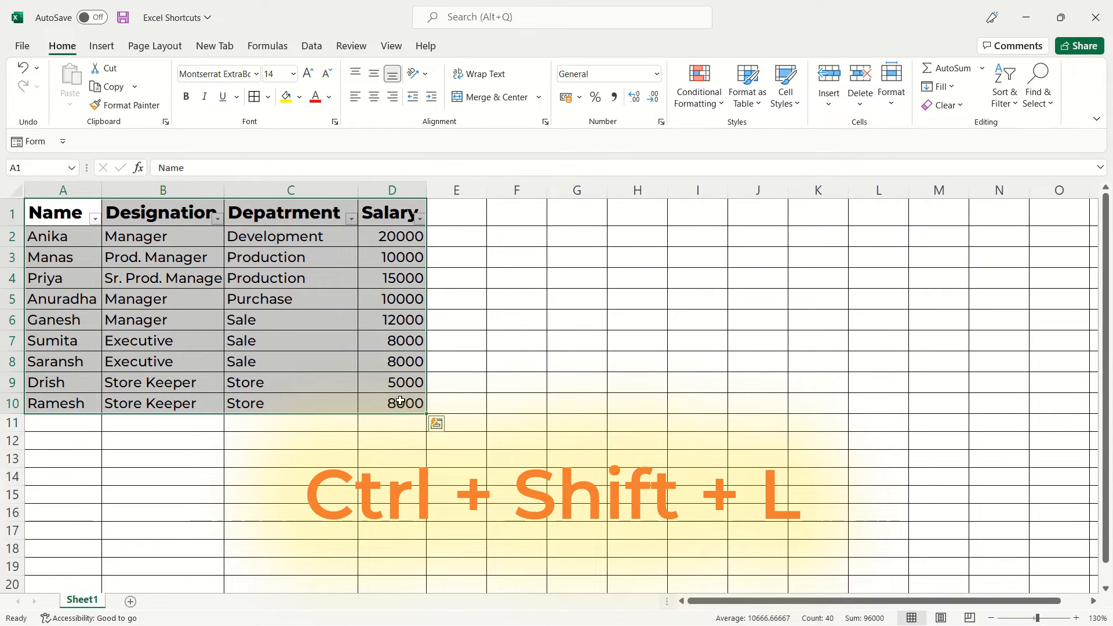
pyautogui.hotkey('ctrl', 'shift', 'l')
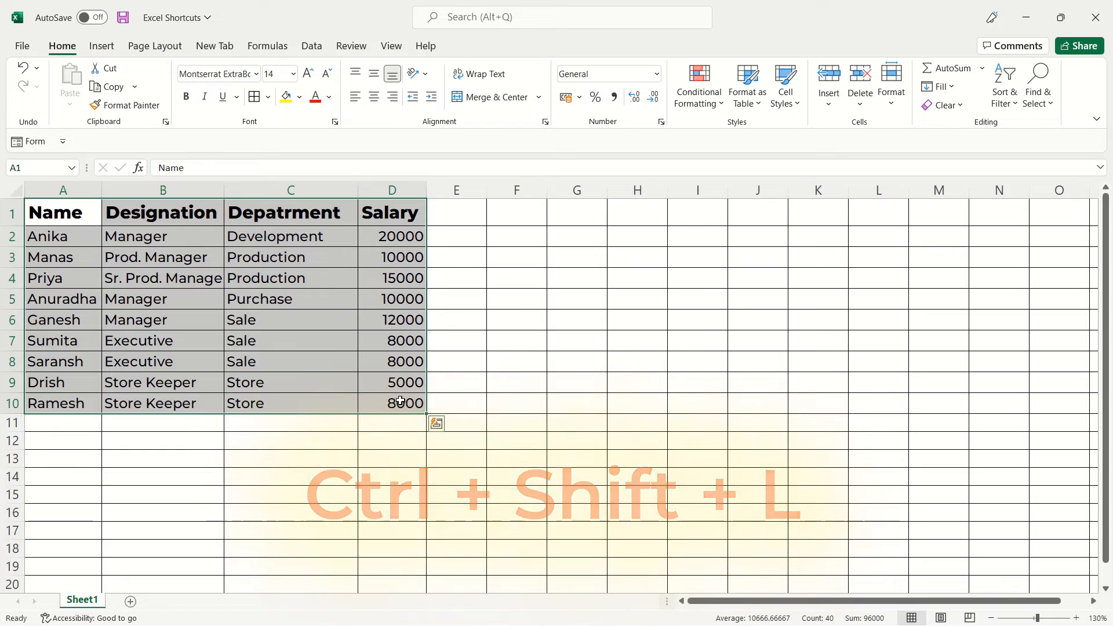
pyautogui.click(241, 337)
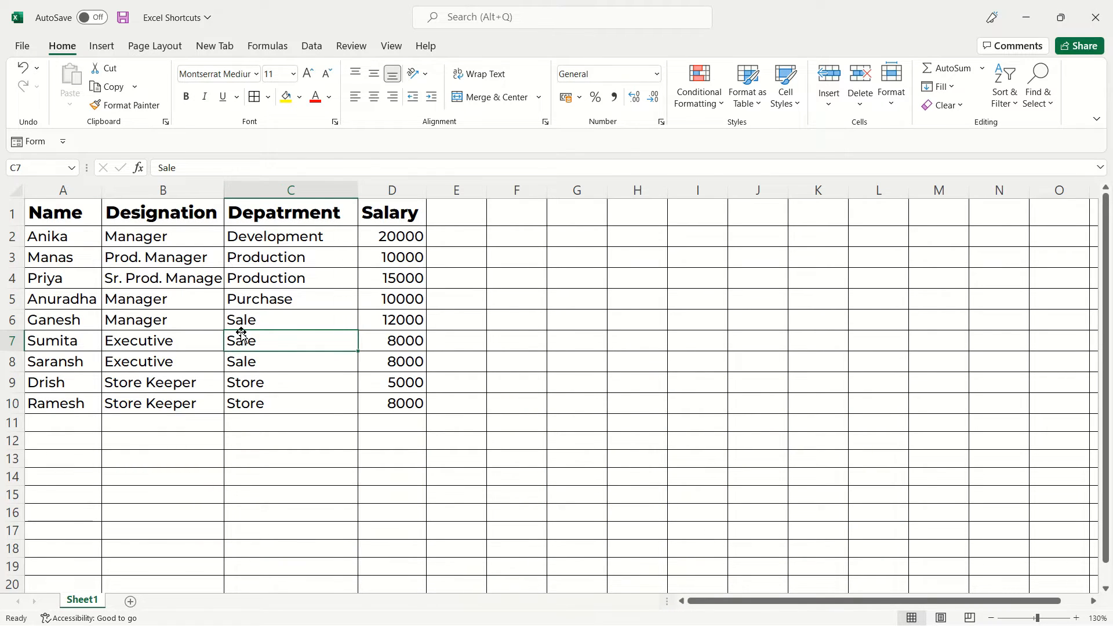
pyautogui.hotkey('ctrl', 't')
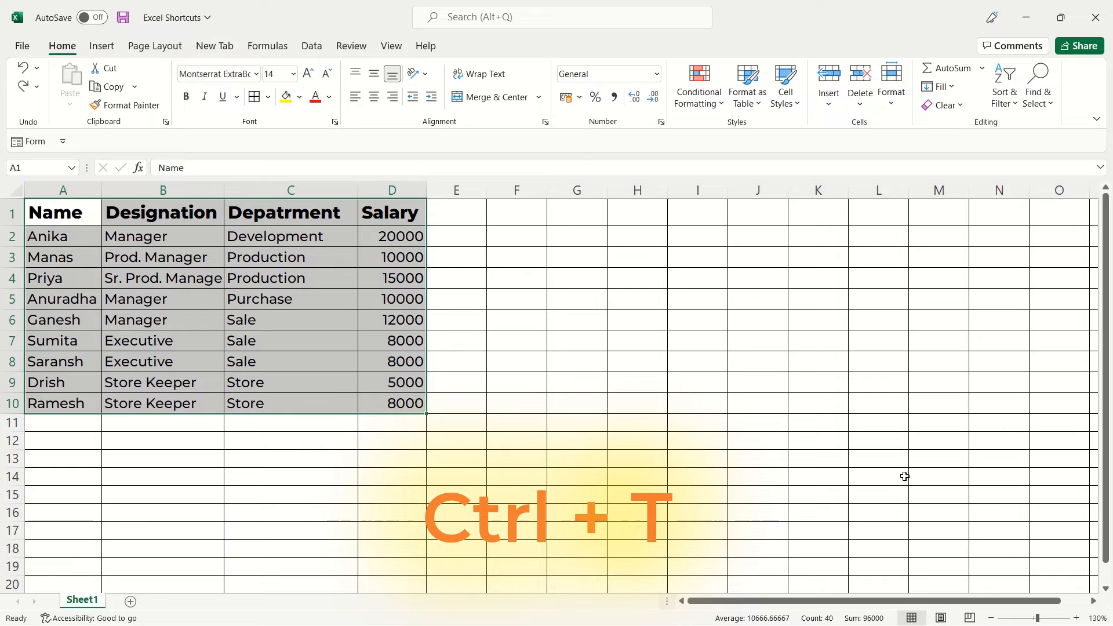
pyautogui.click(905, 477)
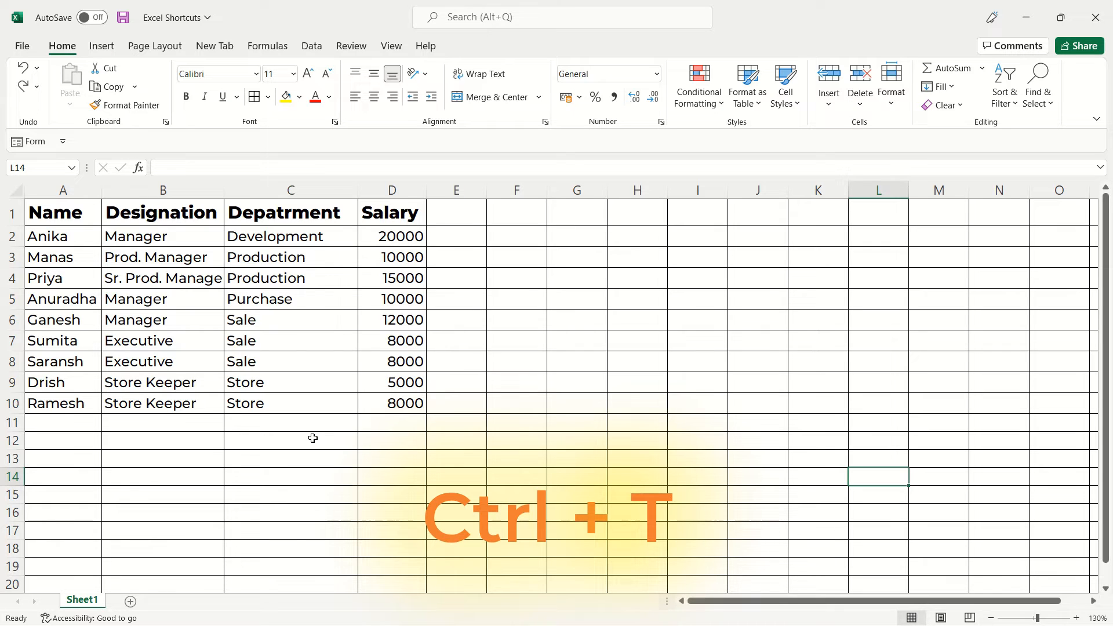
# Convert the employee data range A1:D10 into a table, using its first row as headers.
pyautogui.moveTo(63, 223); pyautogui.dragTo(404, 401)
pyautogui.hotkey('ctrl', 't')
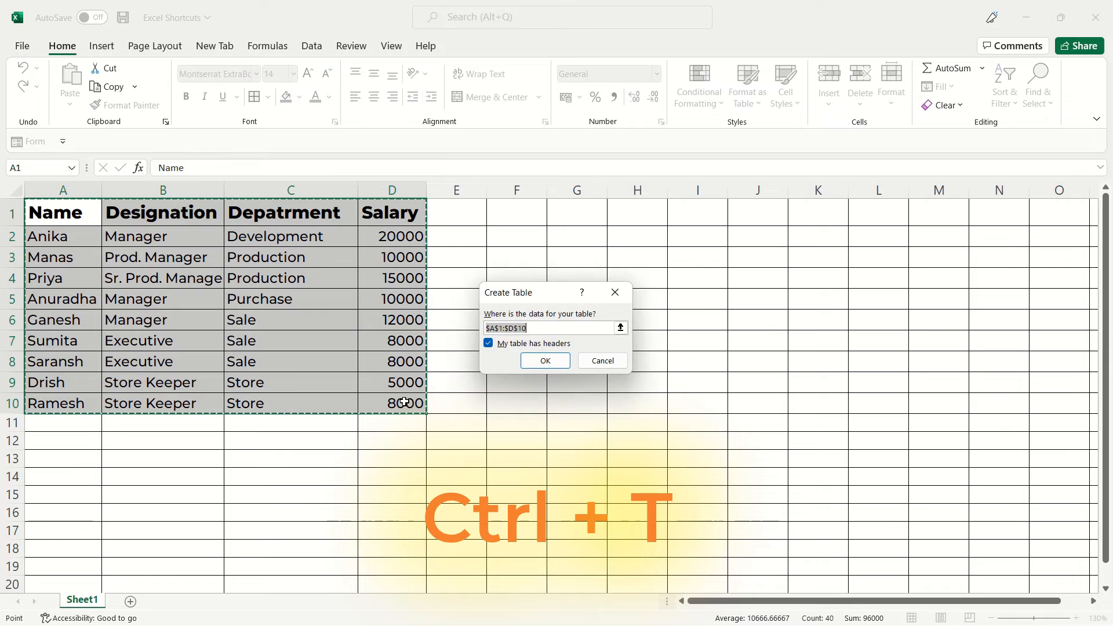
pyautogui.click(538, 360)
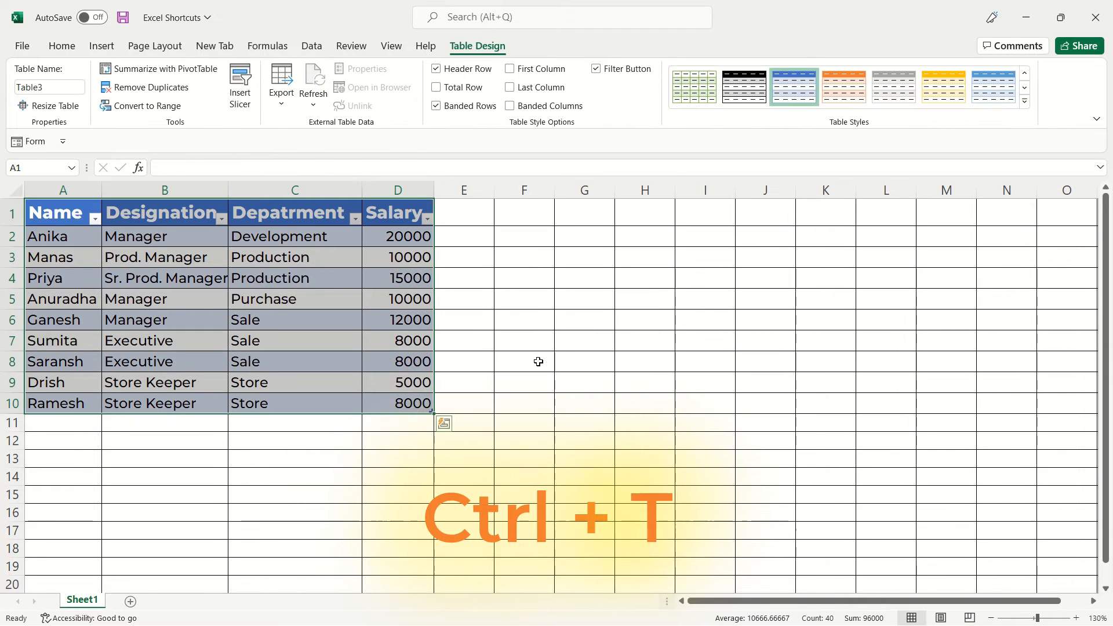
pyautogui.click(538, 362)
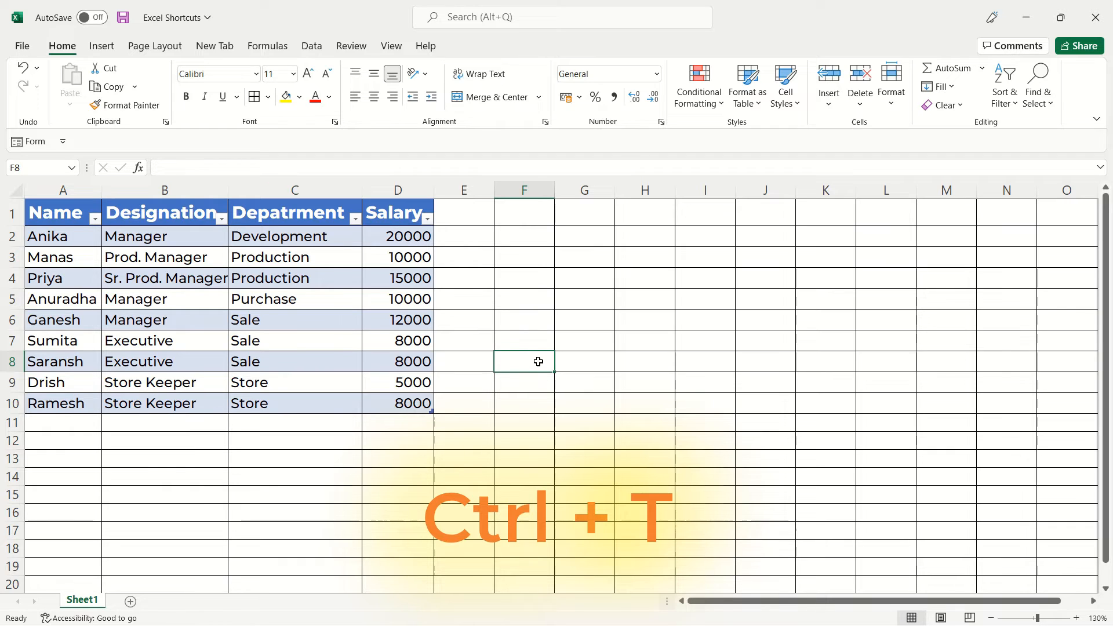
pyautogui.click(164, 319)
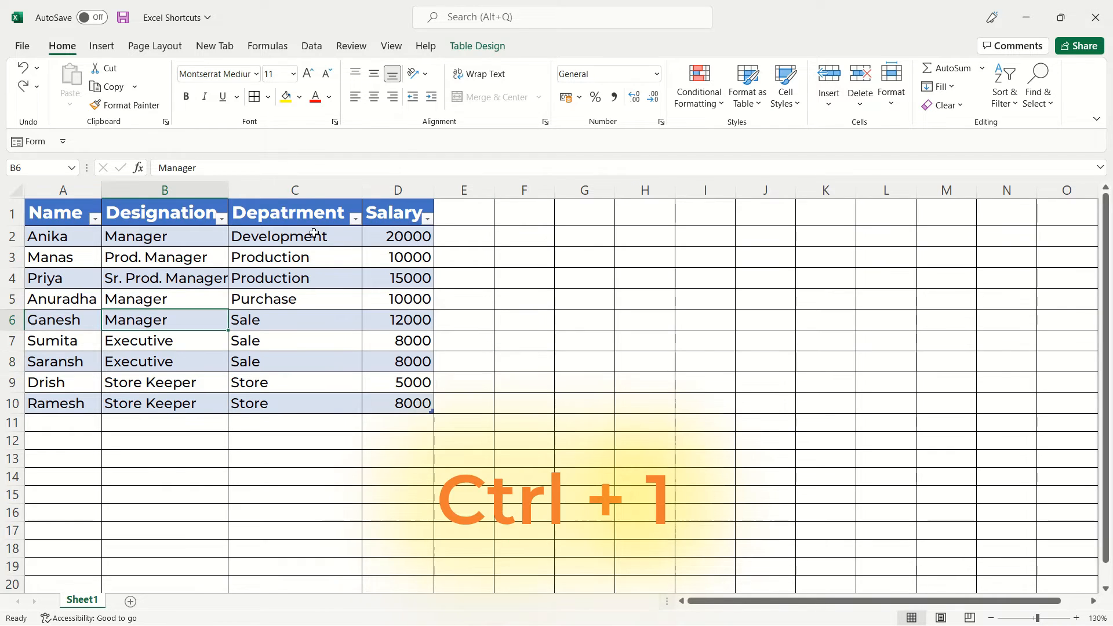
pyautogui.click(308, 303)
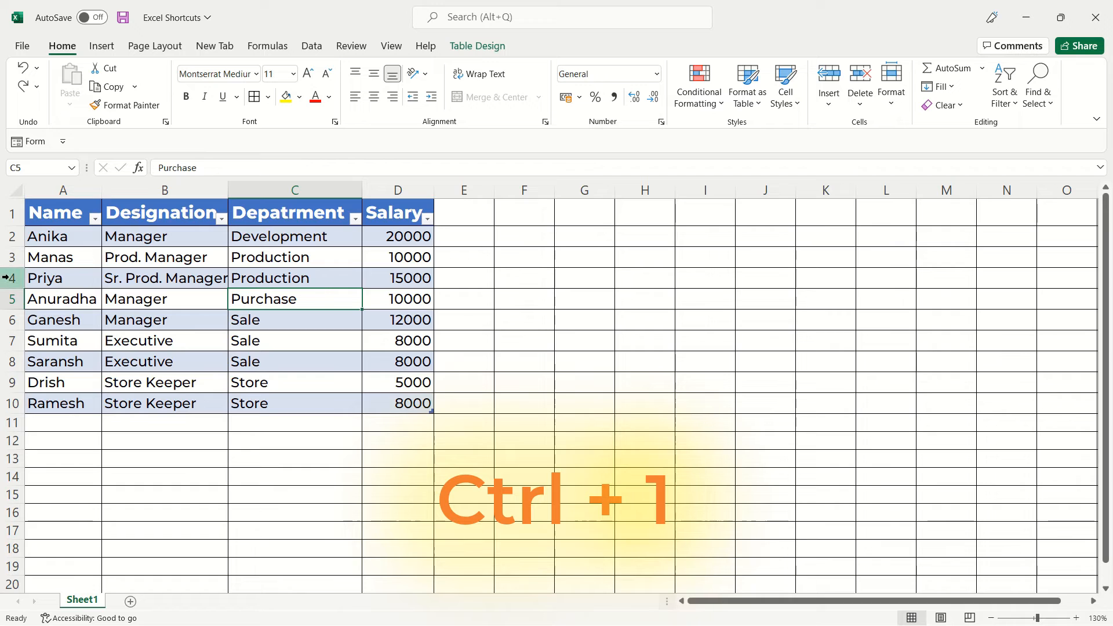
pyautogui.click(69, 239)
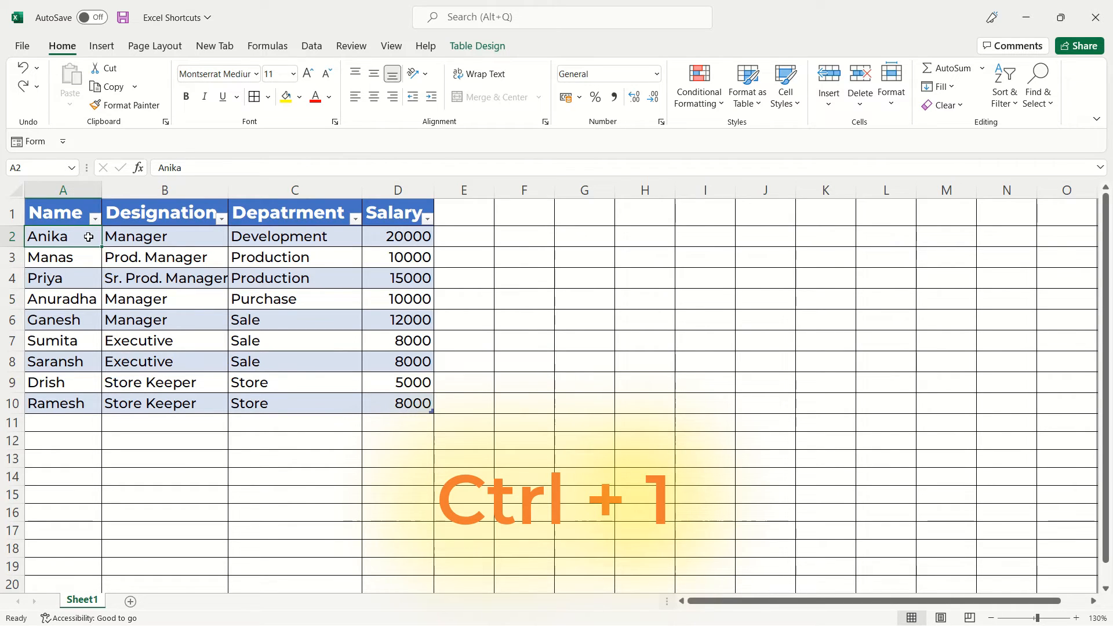
# Look through the Number, Alignment, Font, Border, Fill and Protection settings of Format Cells for cell A4.
pyautogui.click(84, 281)
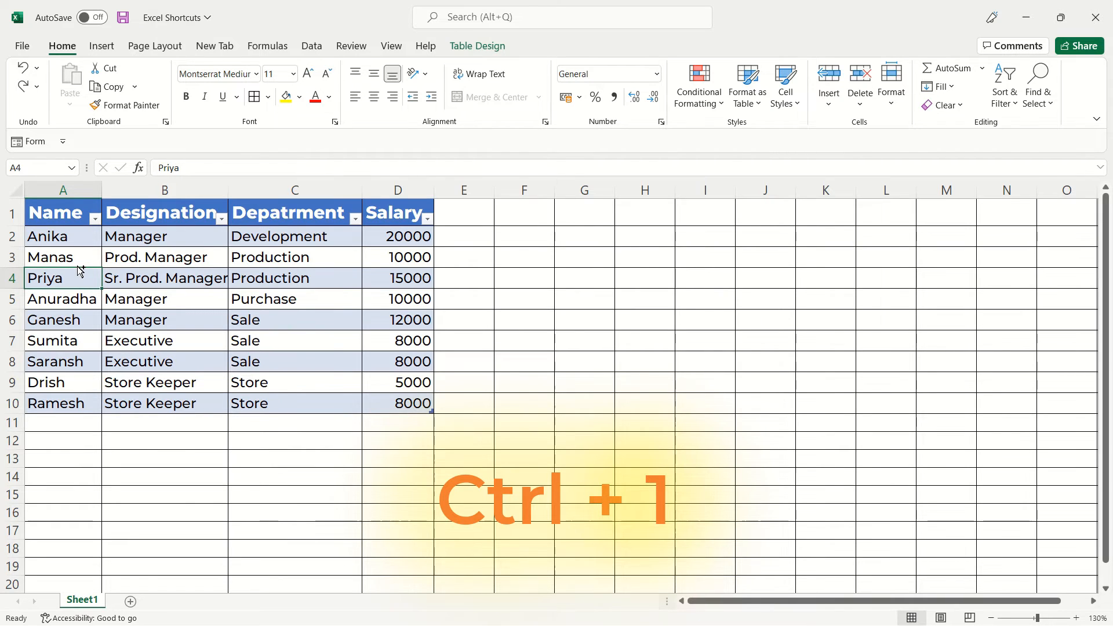
pyautogui.hotkey('ctrl', '1')
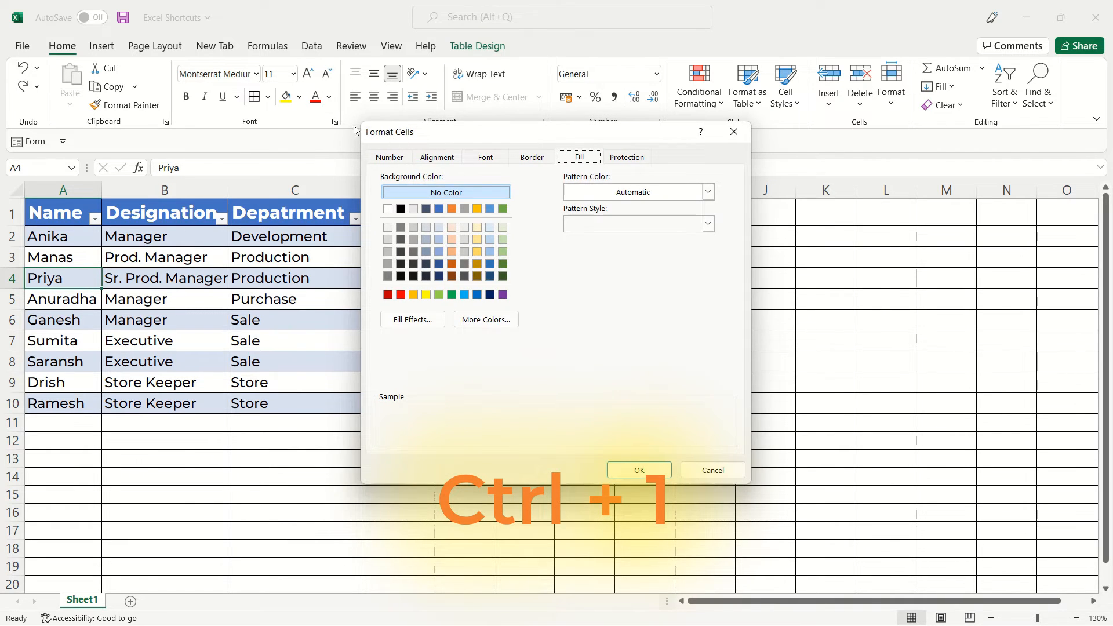
pyautogui.click(405, 160)
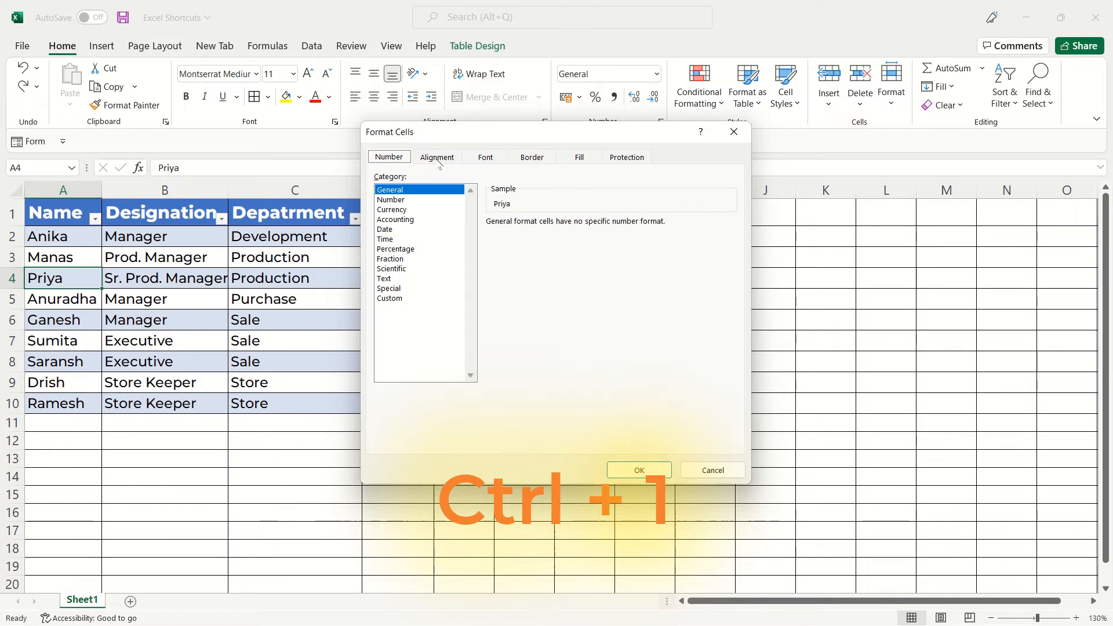
pyautogui.click(406, 210)
pyautogui.click(437, 159)
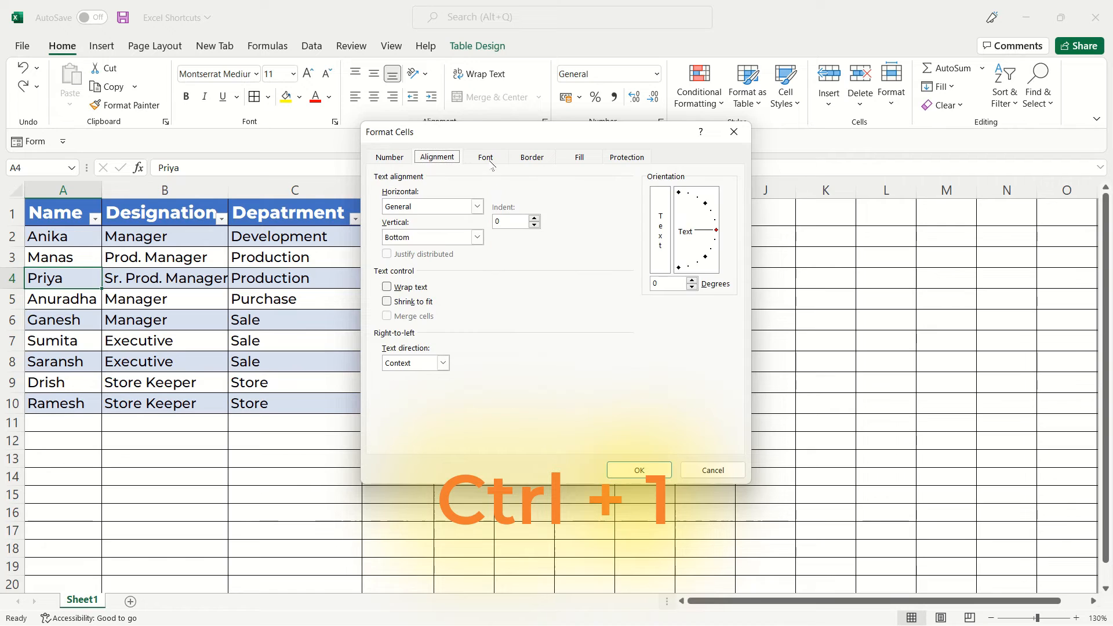
pyautogui.click(487, 158)
pyautogui.click(532, 158)
pyautogui.click(579, 157)
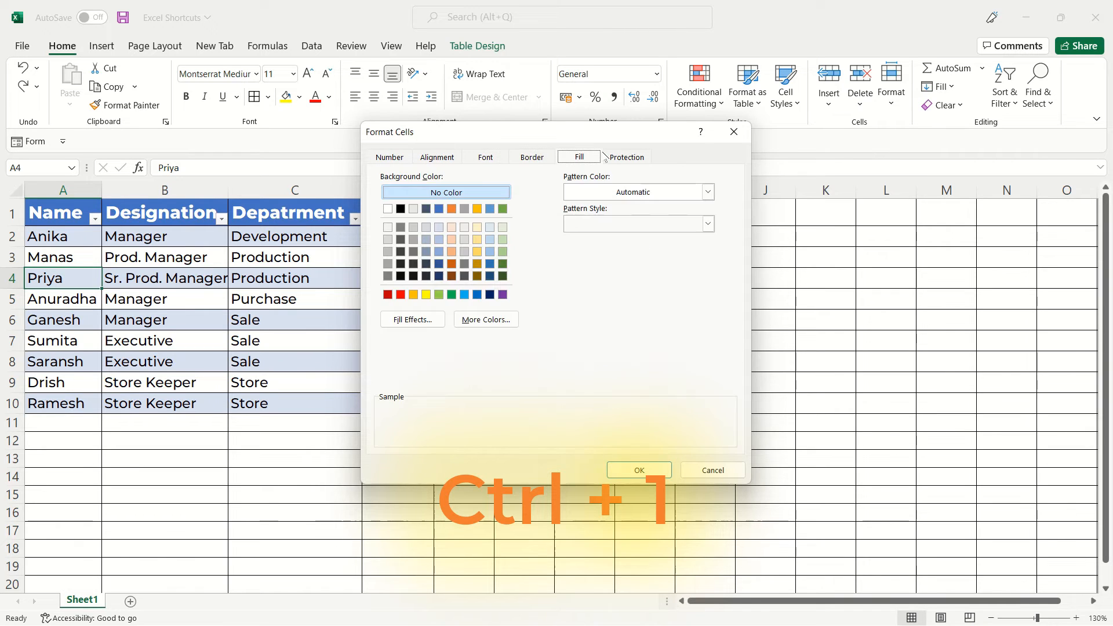
pyautogui.click(625, 156)
pyautogui.click(574, 157)
pyautogui.click(643, 470)
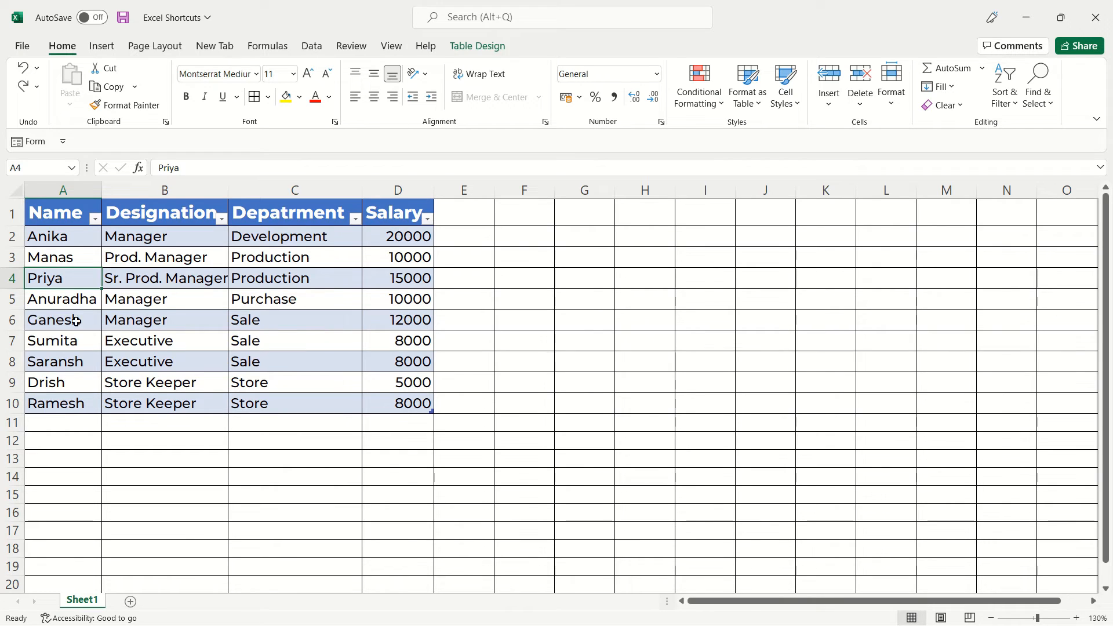
# Insert a blank table row at row 5 and a blank table column between Designation and Depatrment.
pyautogui.click(415, 291)
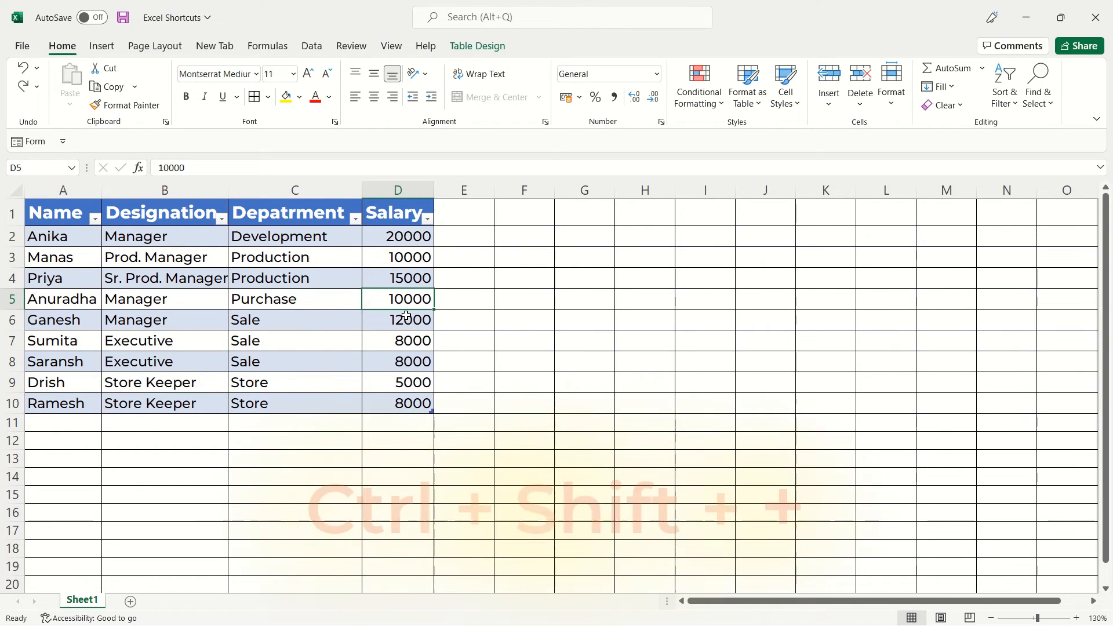
pyautogui.hotkey('ctrl', 'shift', '+')
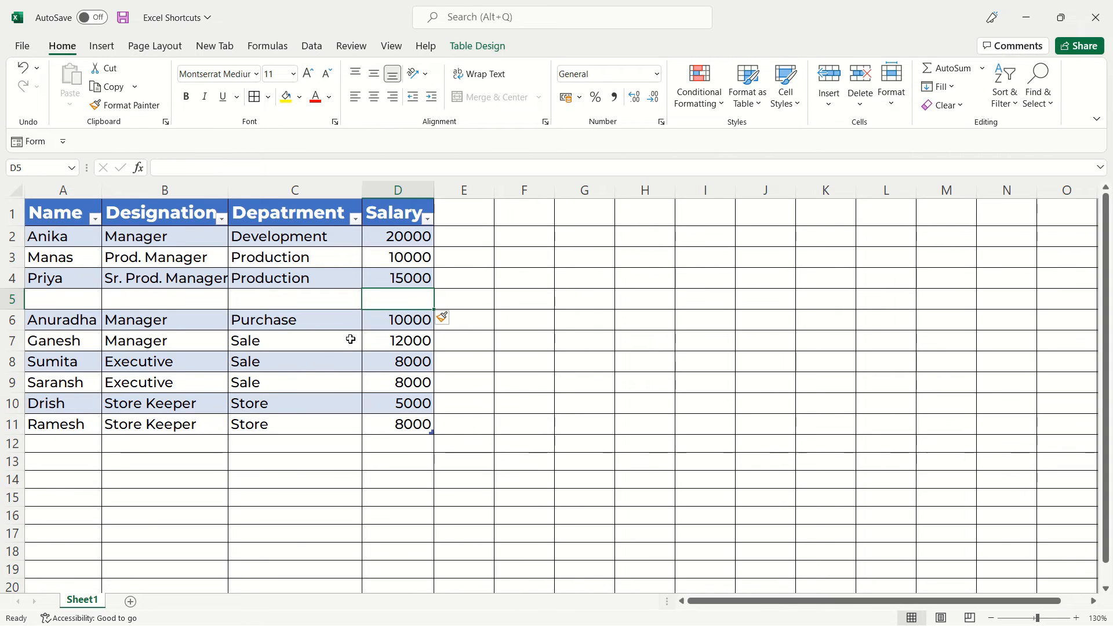
pyautogui.click(347, 282)
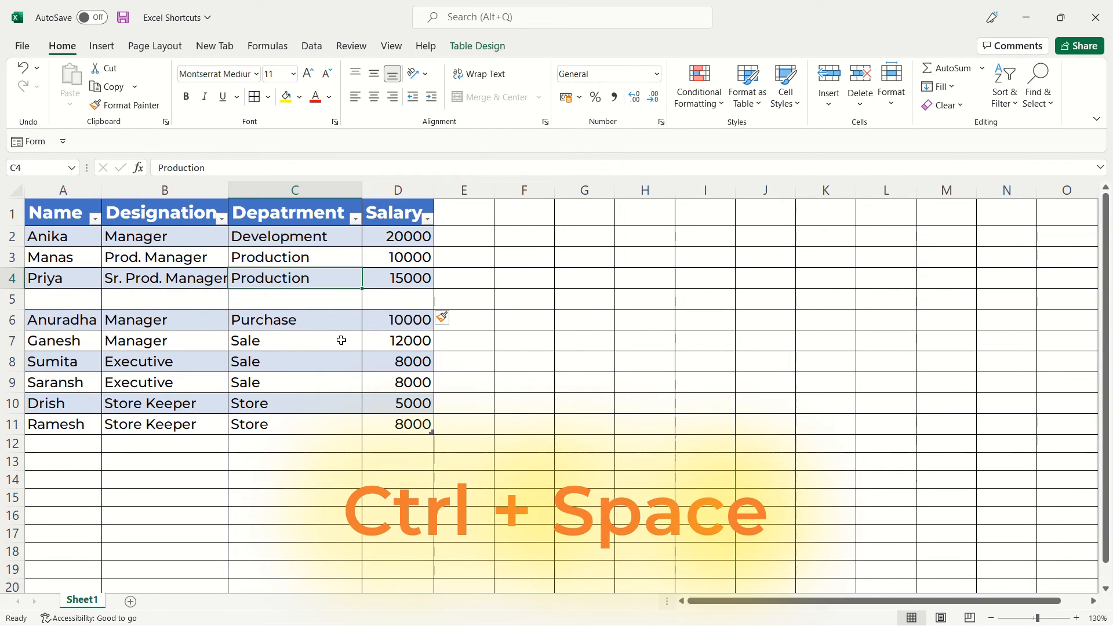
pyautogui.hotkey('ctrl', 'space')
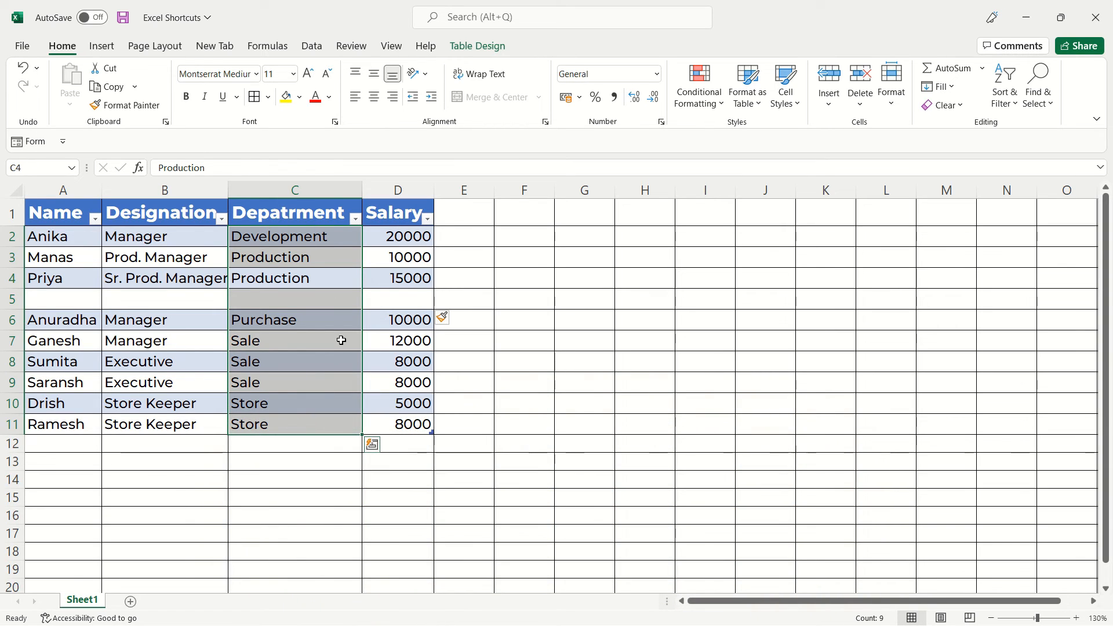
pyautogui.hotkey('ctrl', 'shift', '+')
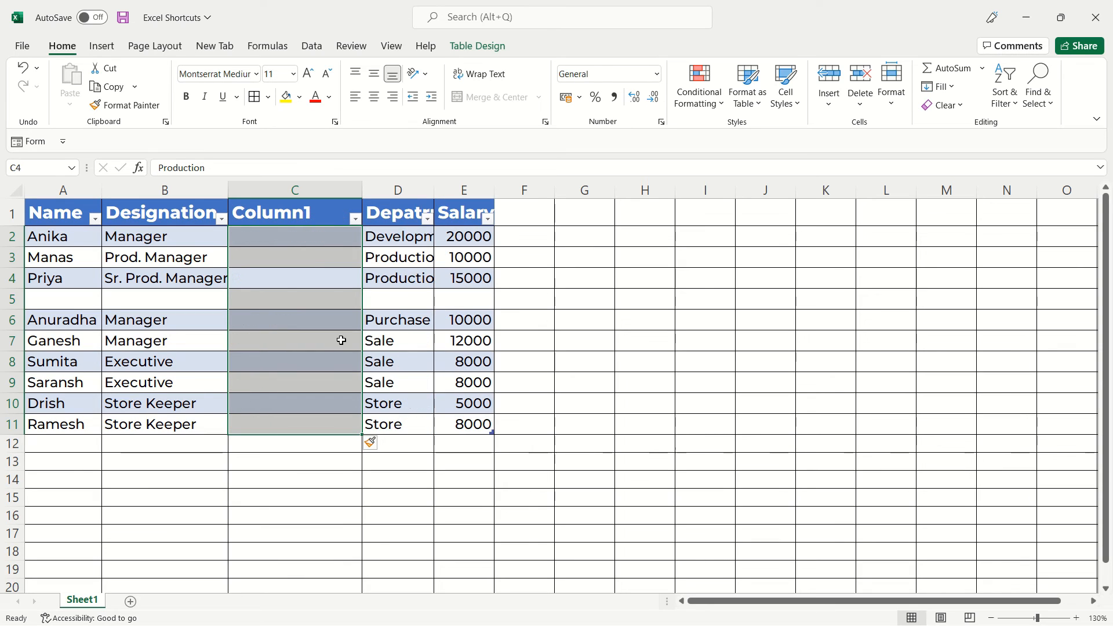
pyautogui.click(192, 324)
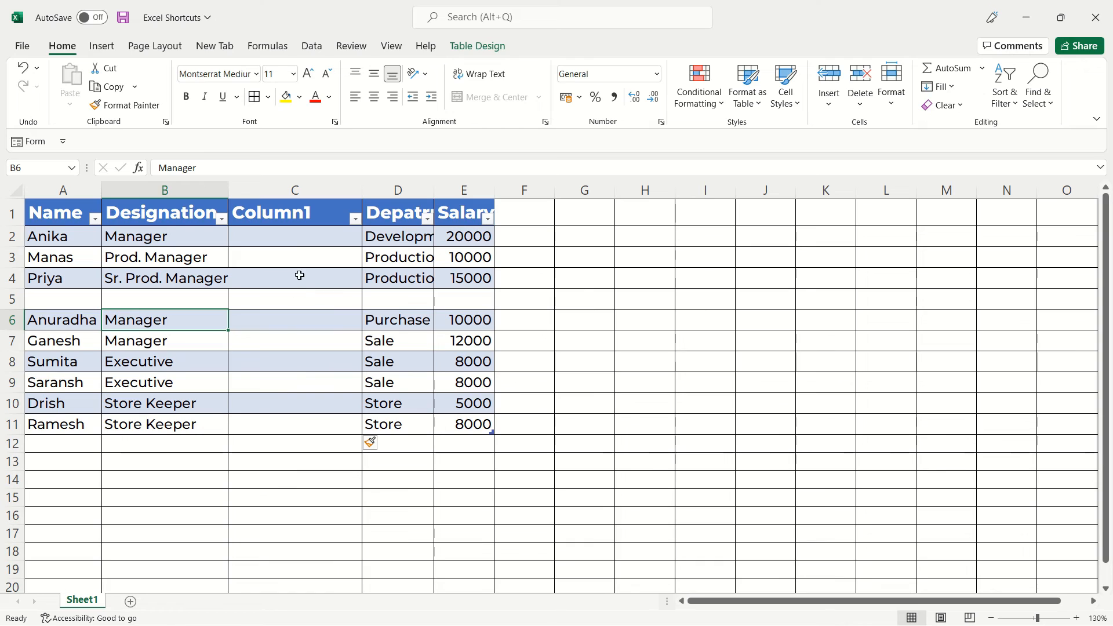
pyautogui.click(299, 236)
pyautogui.click(298, 270)
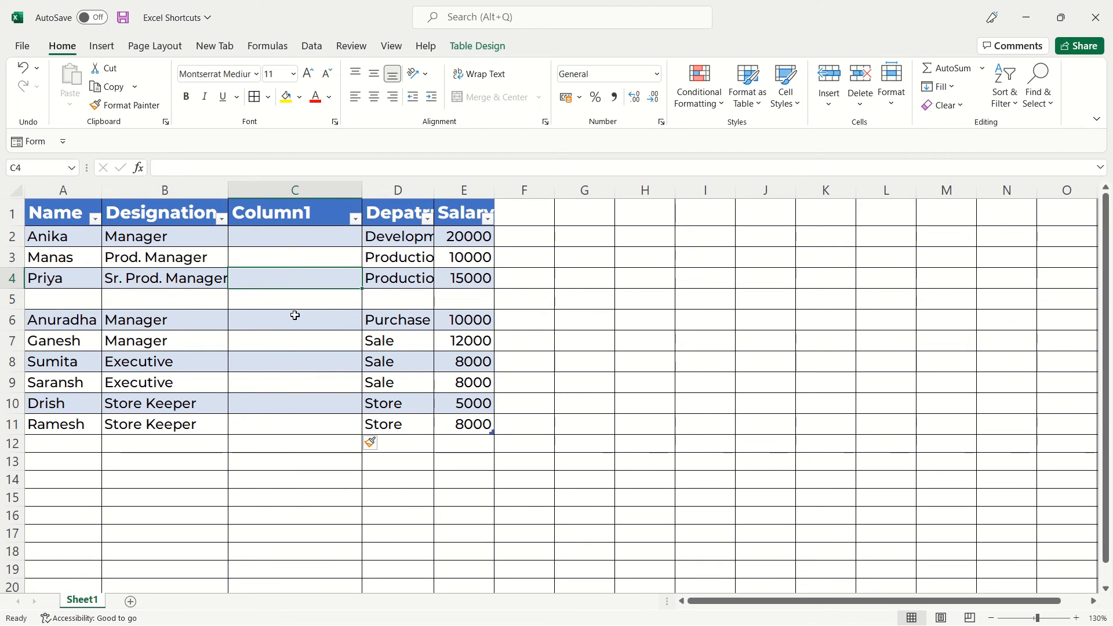
# Delete the blank column before Depatrment and the blank row 5 from the table.
pyautogui.click(285, 340)
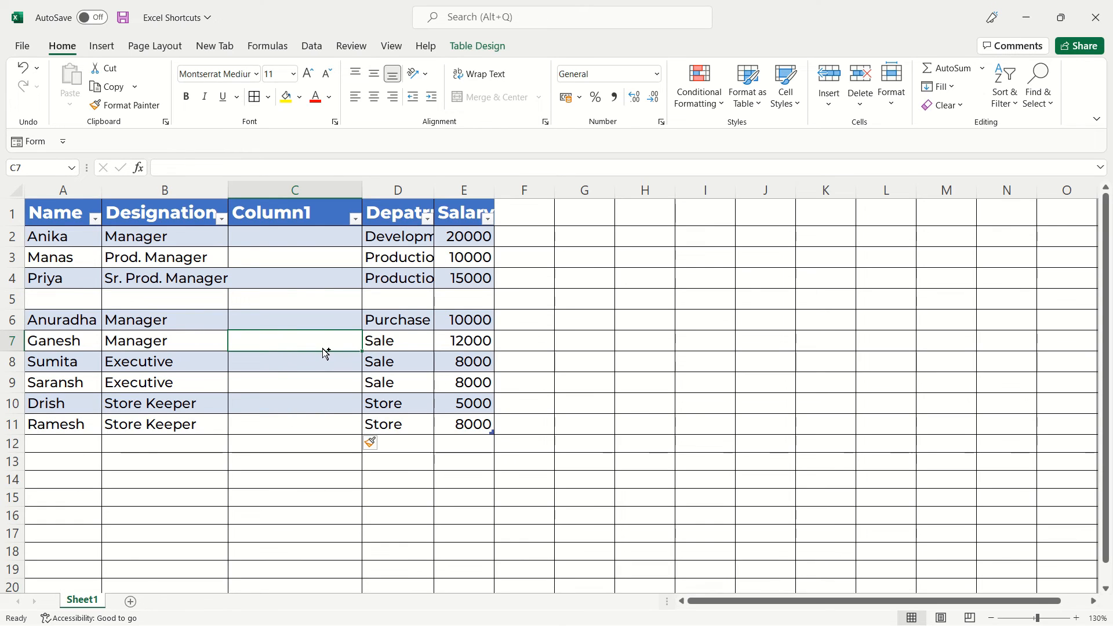
pyautogui.hotkey('ctrl', 'space')
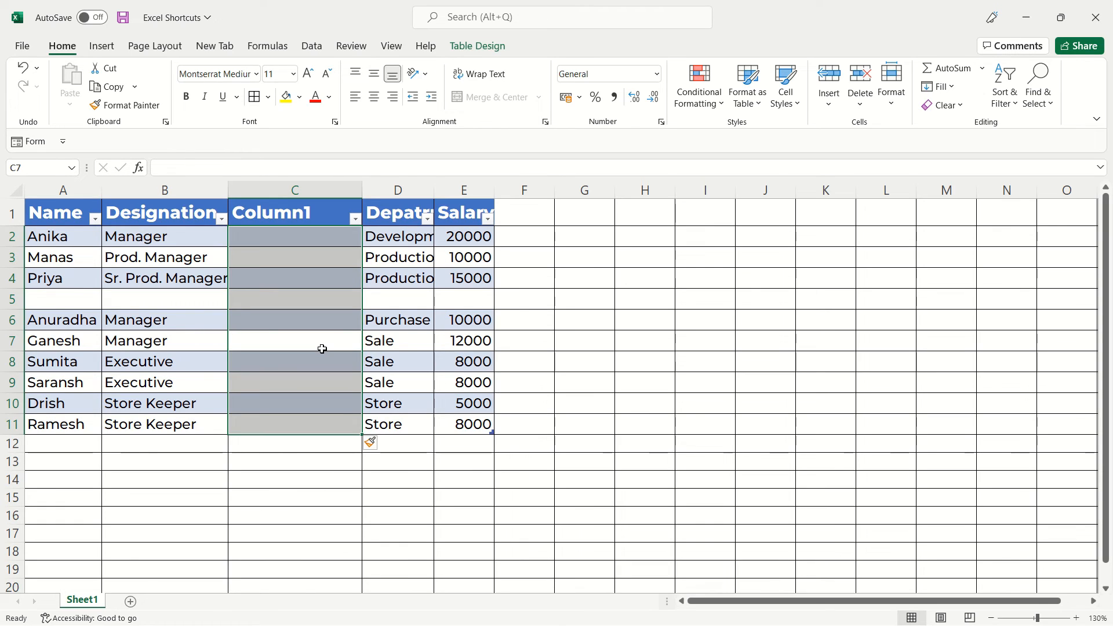
pyautogui.hotkey('ctrl', '-')
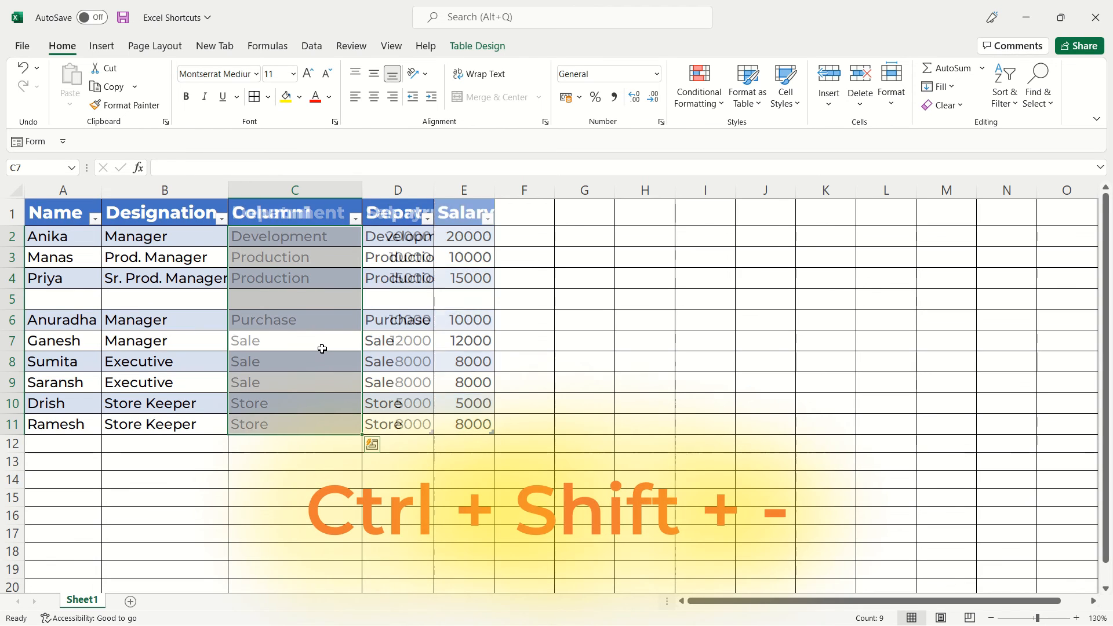
pyautogui.click(409, 294)
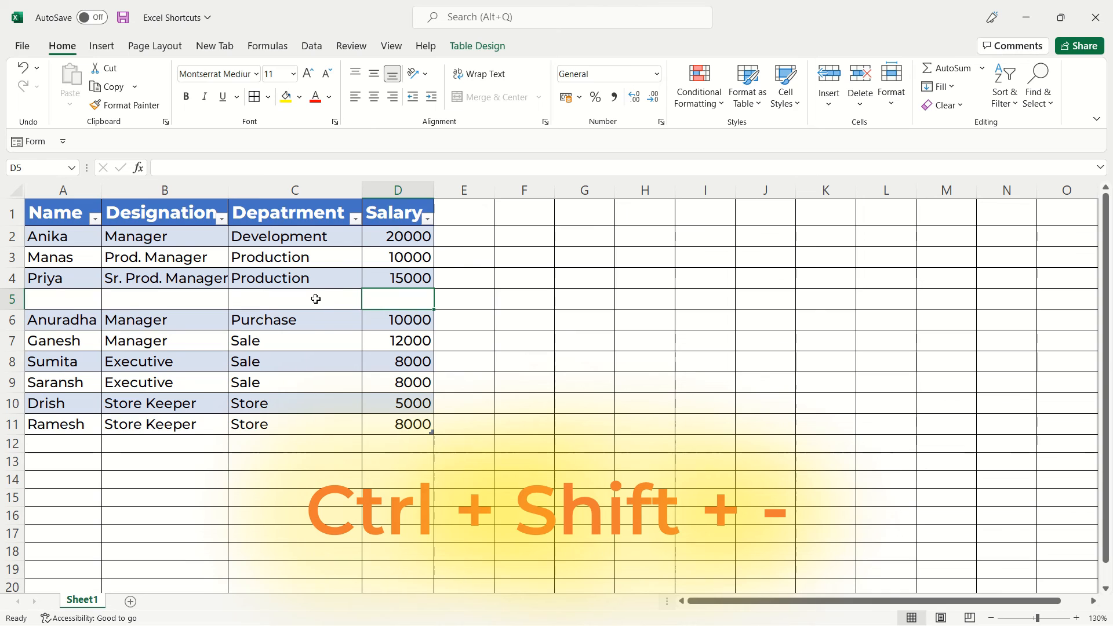
pyautogui.hotkey('ctrl', '-')
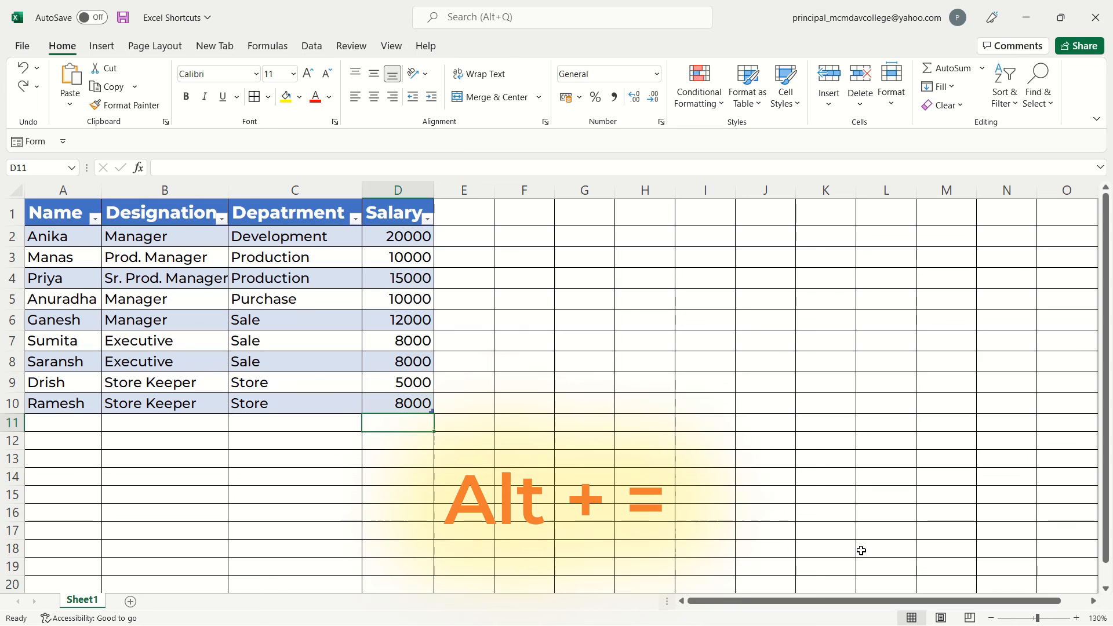
# Total the Salary column in cell D11, directly below the table, with AutoSum.
pyautogui.click(603, 423)
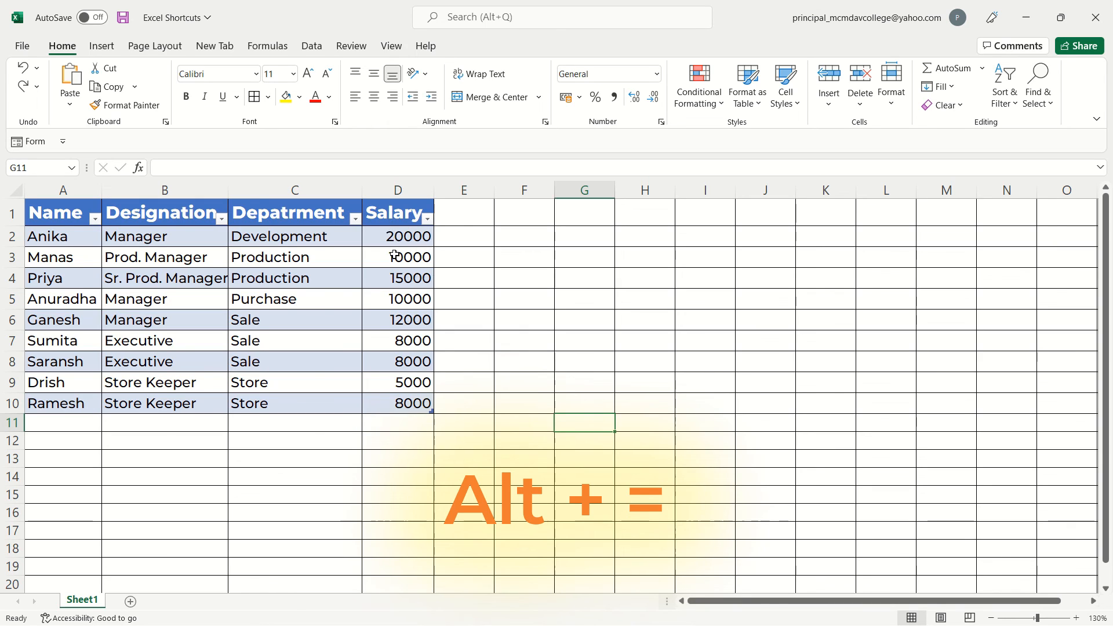
pyautogui.click(399, 425)
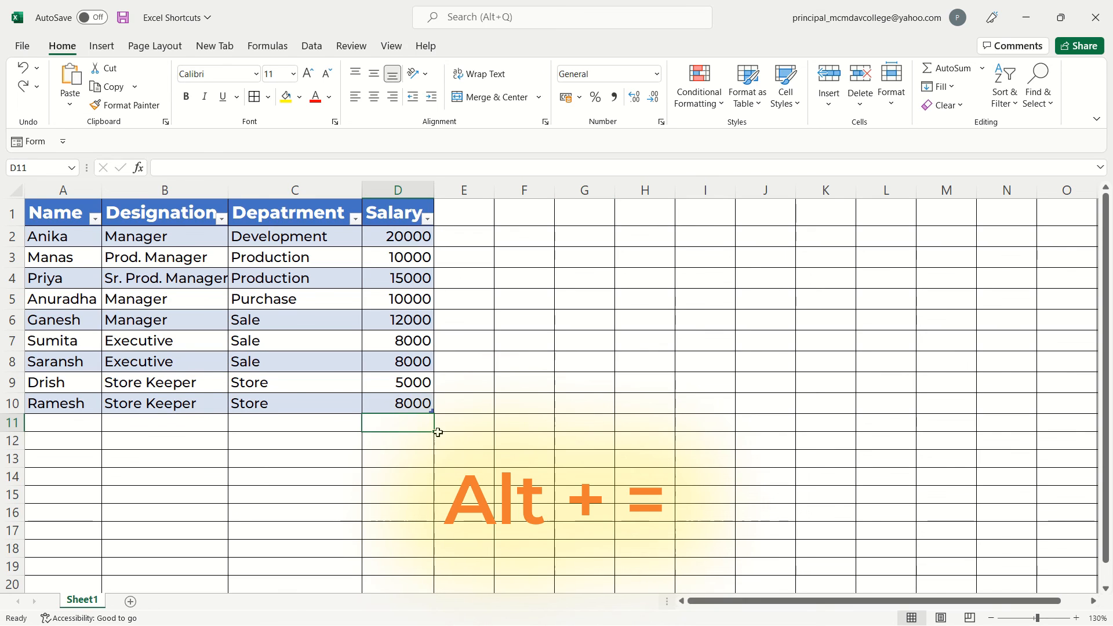
pyautogui.hotkey('alt', '=')
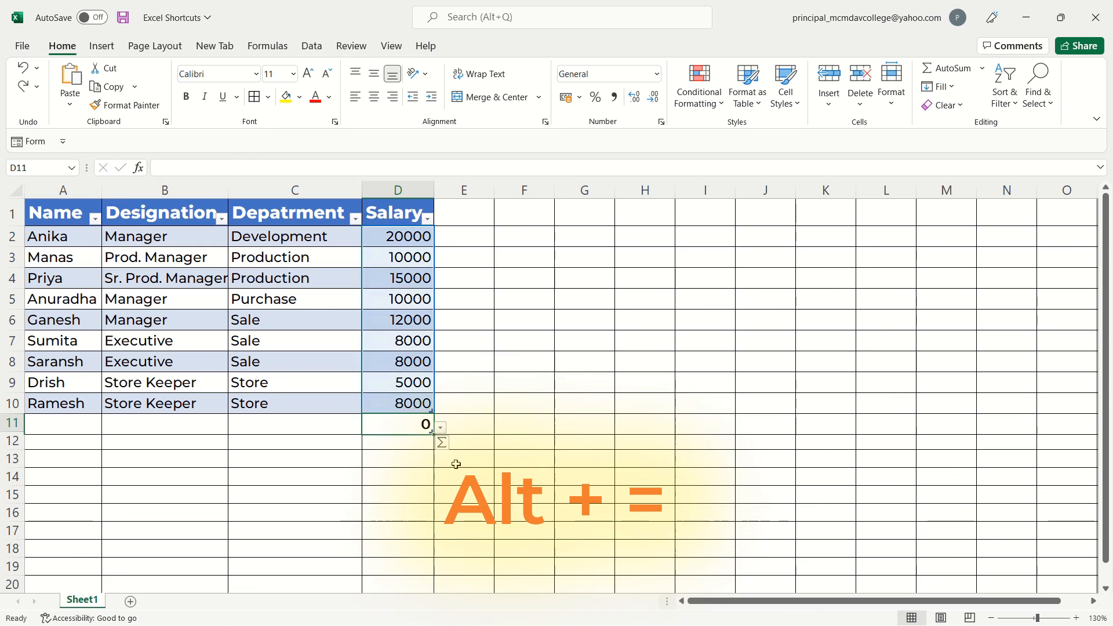